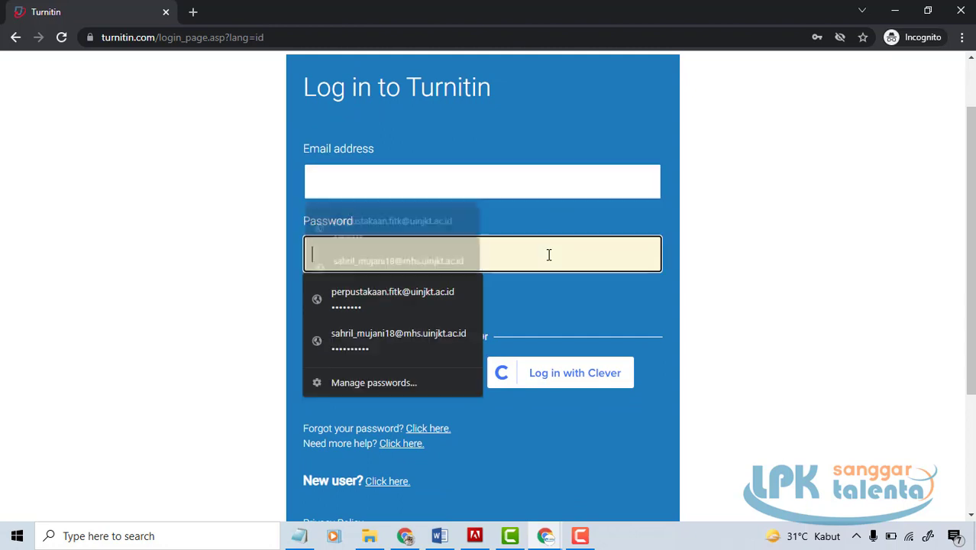
Place the cursor in the Password field of the Turnitin login page.
click(586, 136)
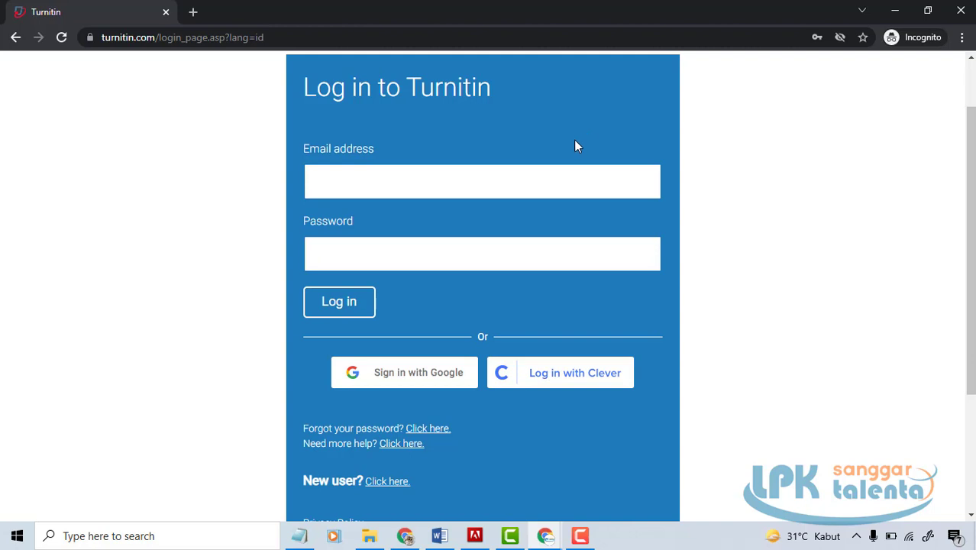
Start a new Student user profile from the new-user link and focus the Class ID field.
scroll(377, 298, down, 1)
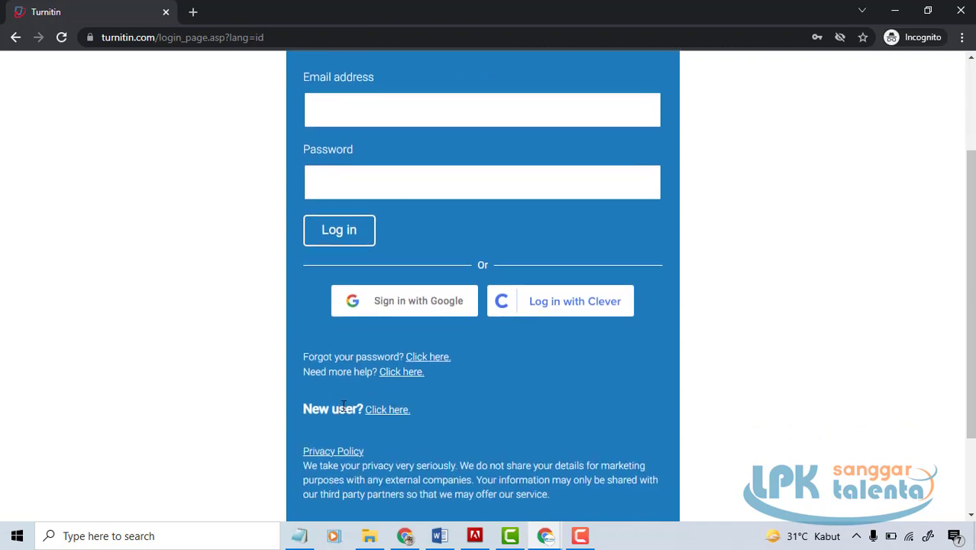
click(384, 411)
scroll(468, 338, up, 2)
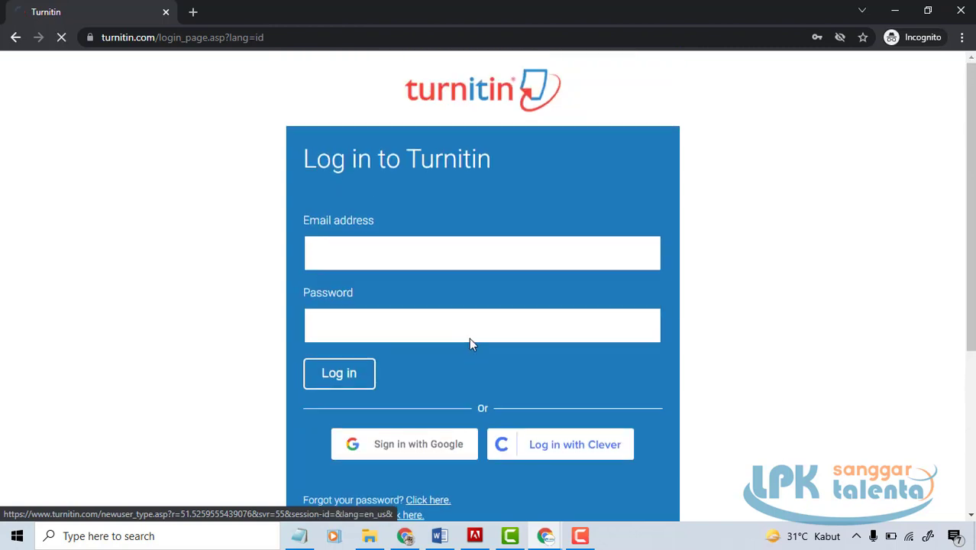
scroll(440, 305, down, 3)
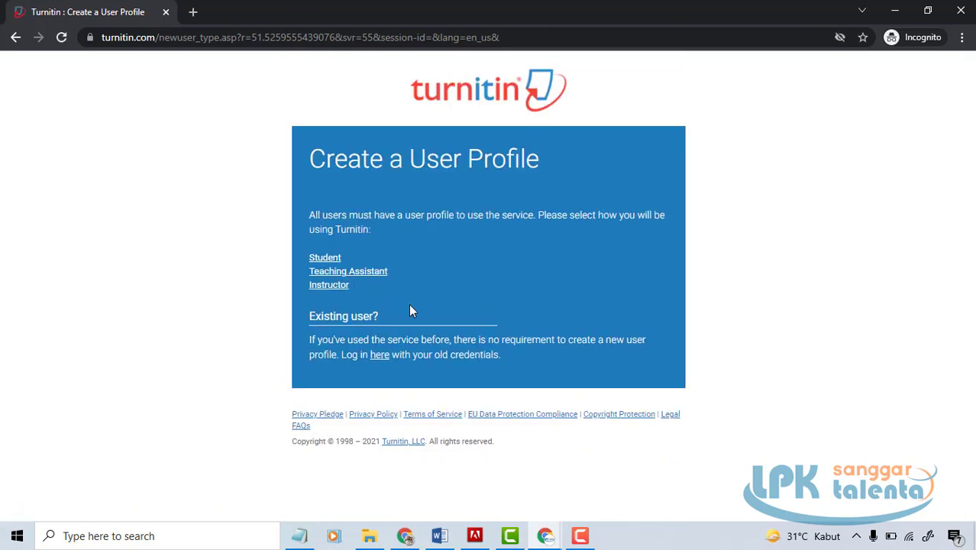
click(333, 262)
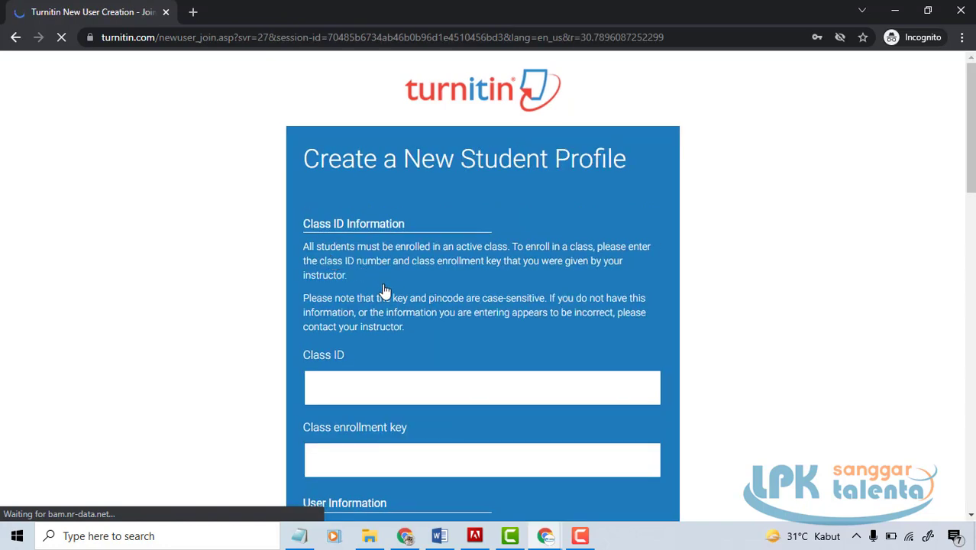
scroll(384, 291, down, 3)
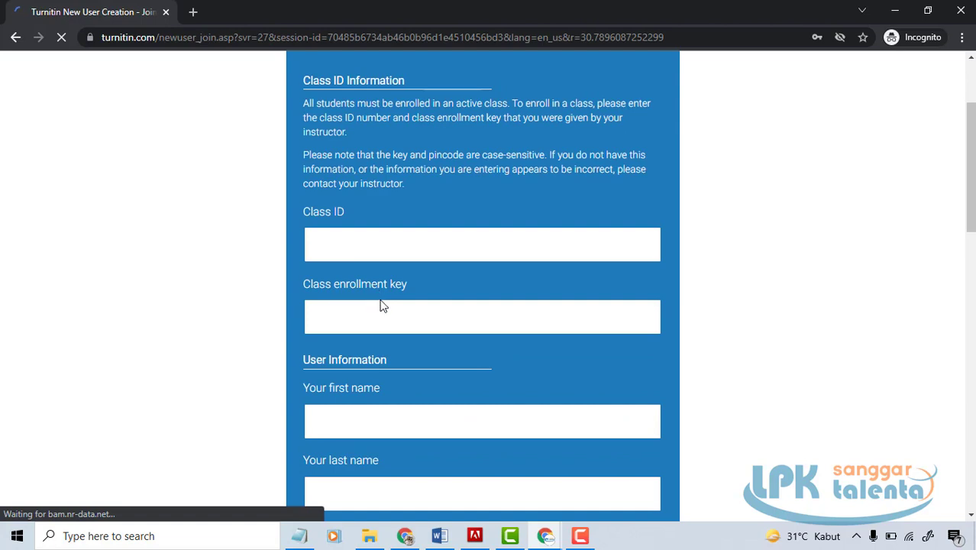
click(379, 246)
Copy the class ID number from the Notepad class notes and return to the Turnitin sign-up window.
click(460, 242)
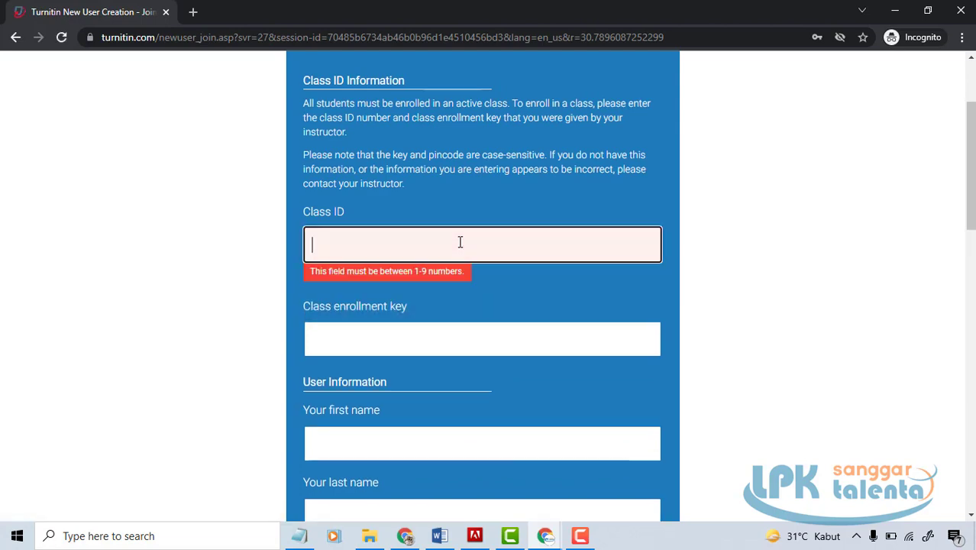
click(299, 535)
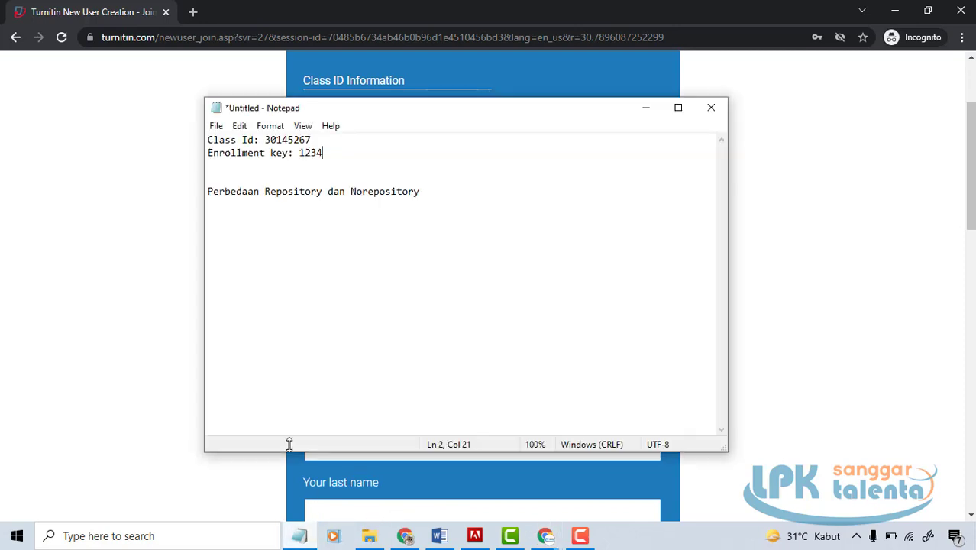
drag(321, 141, 264, 139)
right_click(265, 139)
click(300, 190)
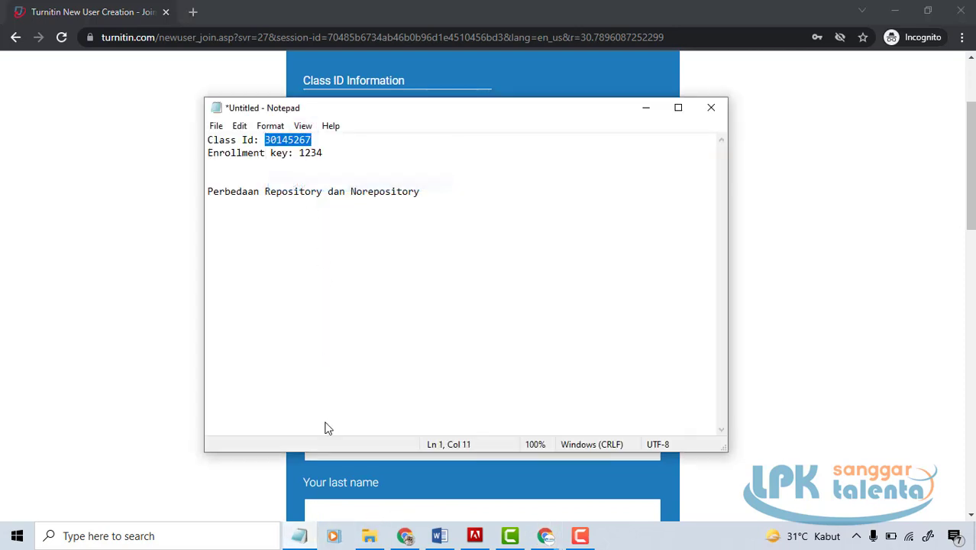
click(404, 535)
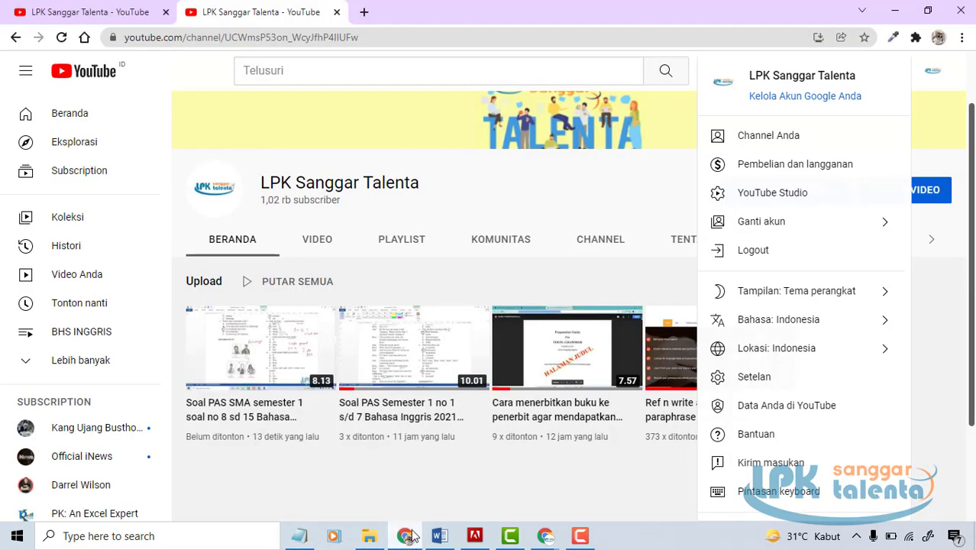
click(580, 526)
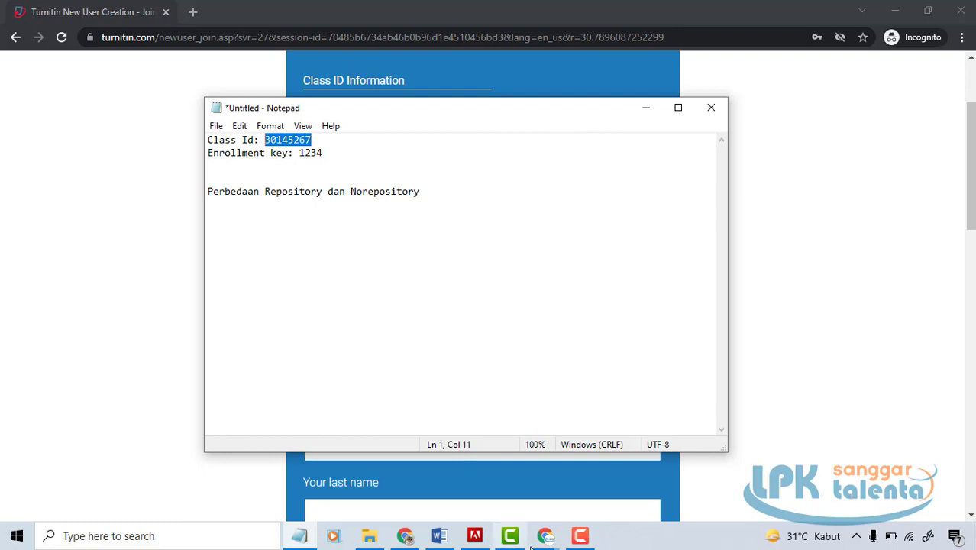
mouse_move(556, 544)
click(591, 467)
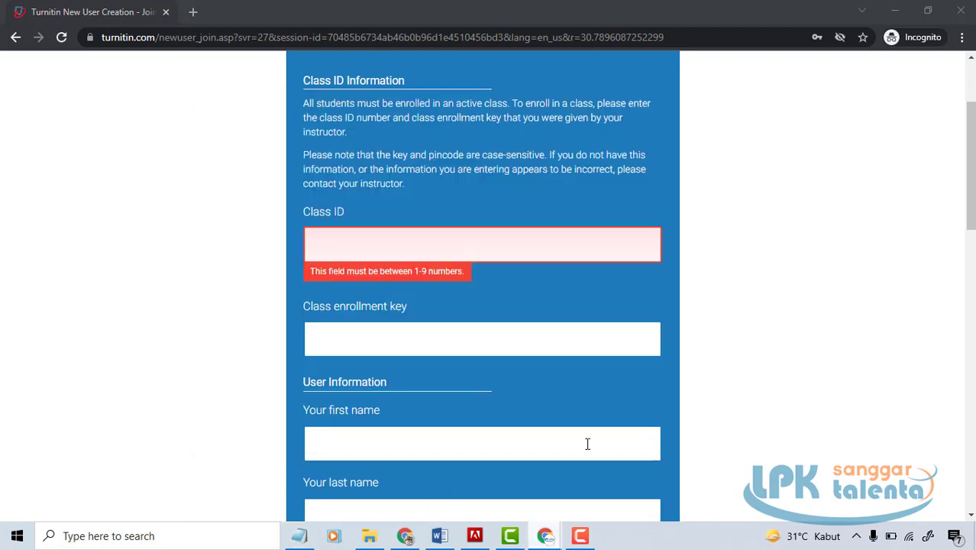
Paste the copied class ID and enter the class enrollment key.
click(374, 227)
right_click(387, 245)
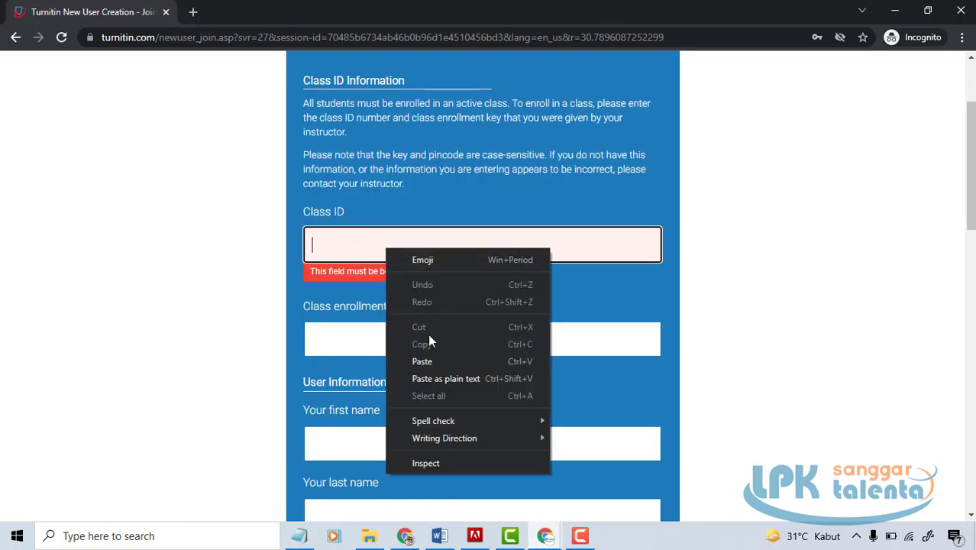
click(422, 361)
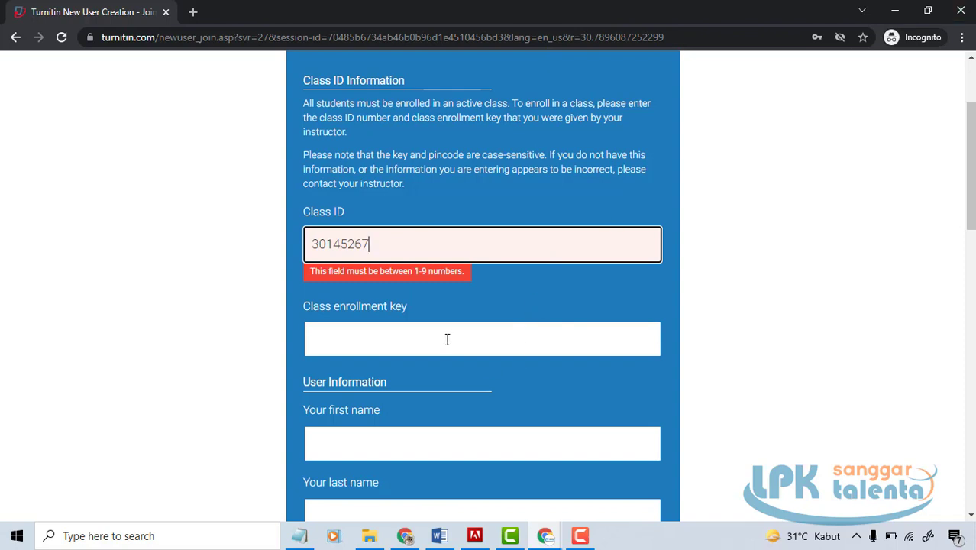
click(447, 339)
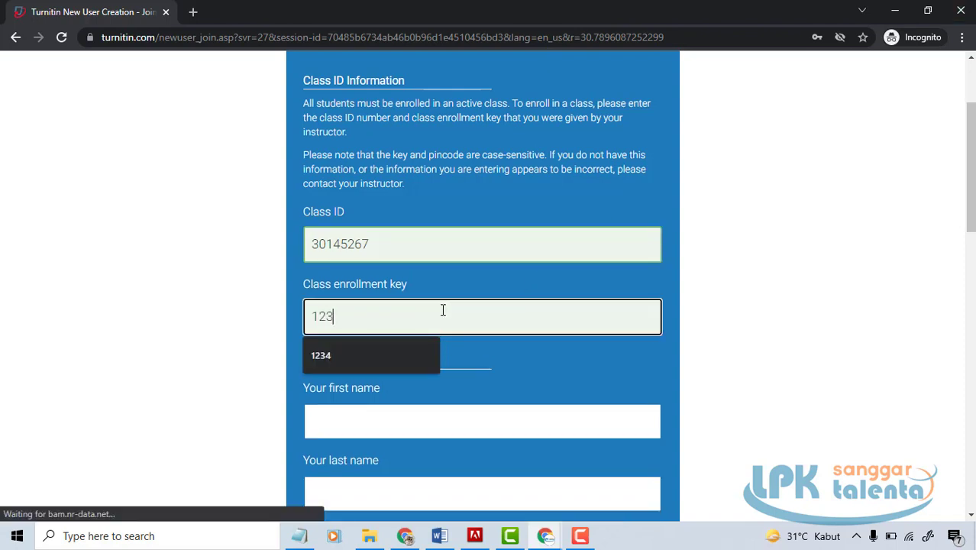
Enter the student's first name and last name.
scroll(455, 332, down, 1)
click(428, 348)
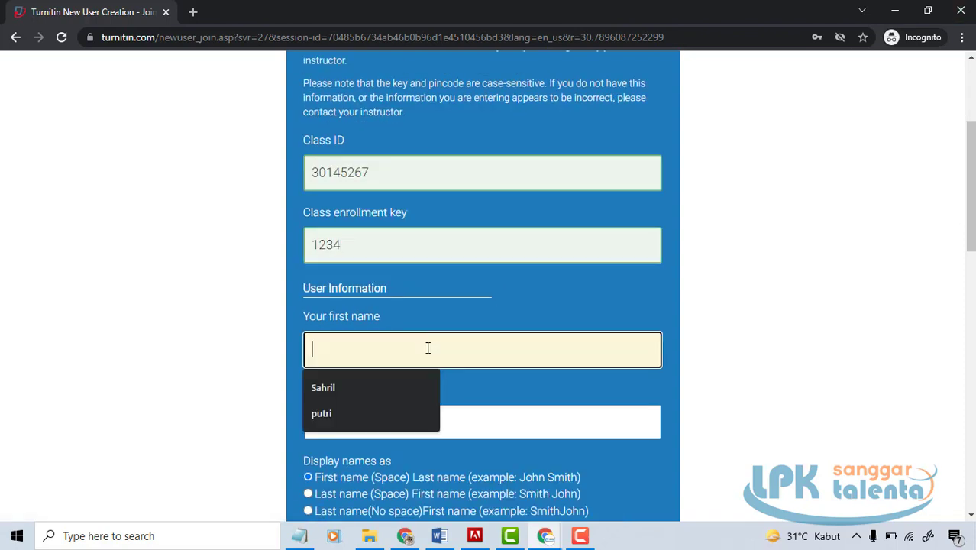
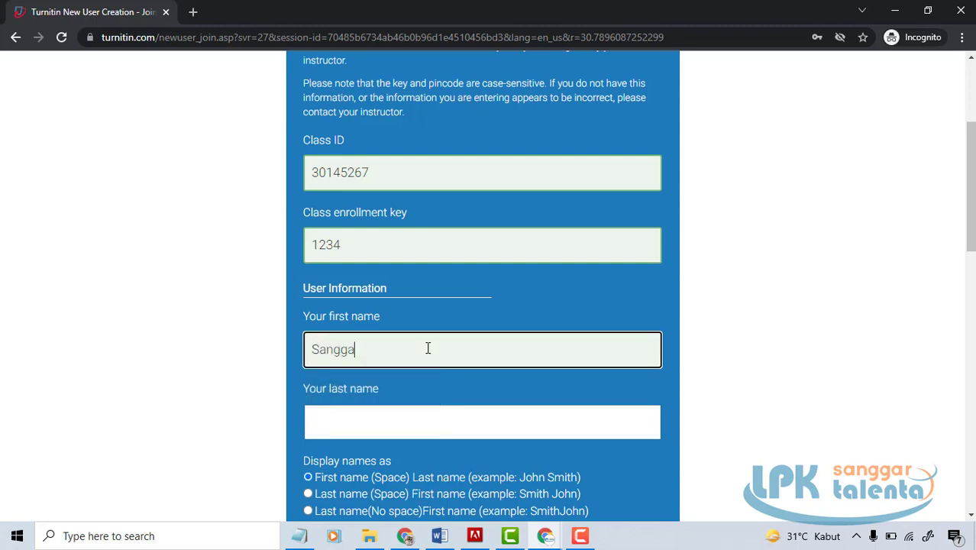
click(386, 416)
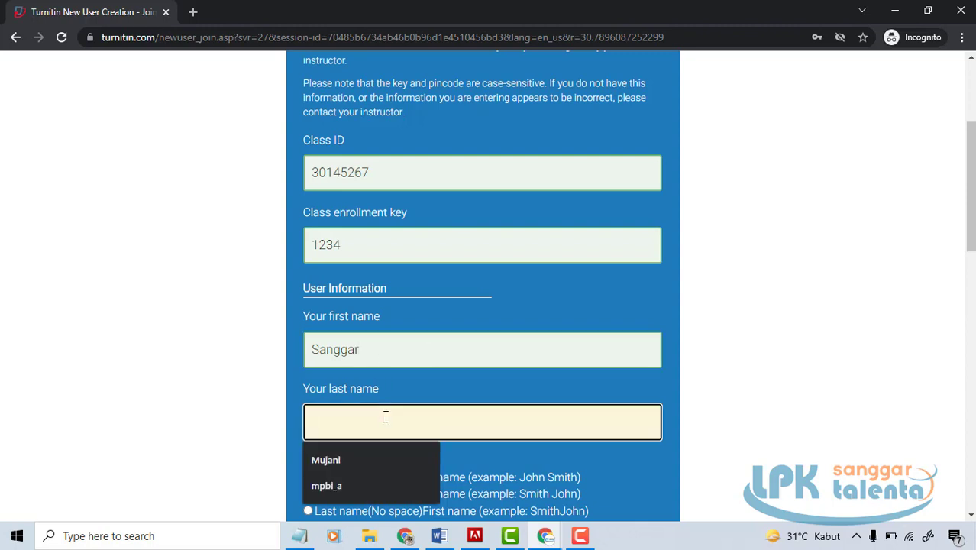
scroll(405, 401, down, 2)
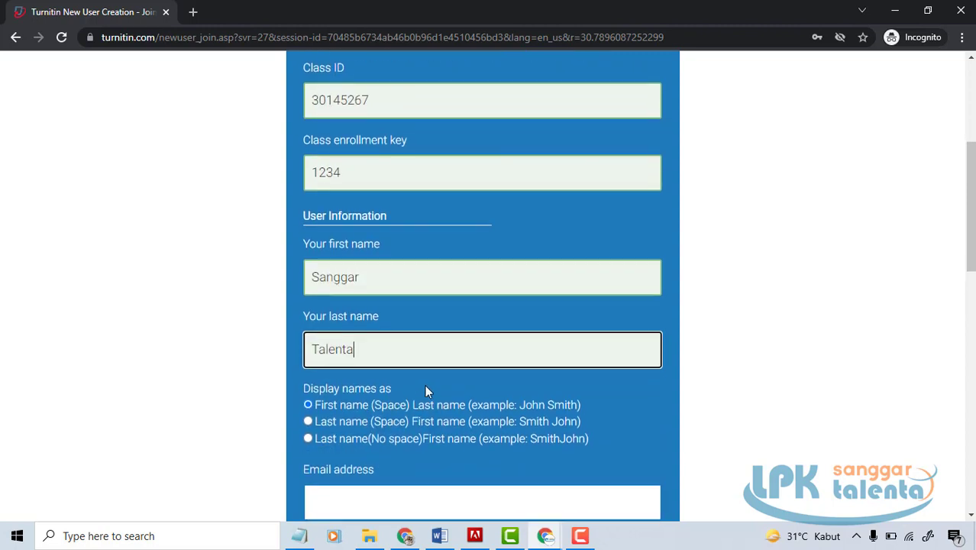
scroll(348, 366, down, 1)
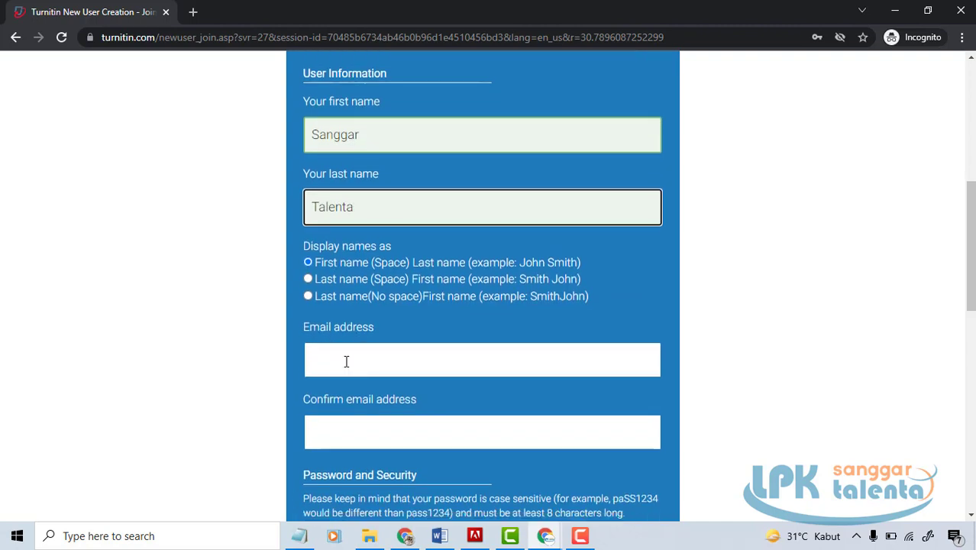
Enter the student's email address and paste it into the Confirm email field.
click(378, 358)
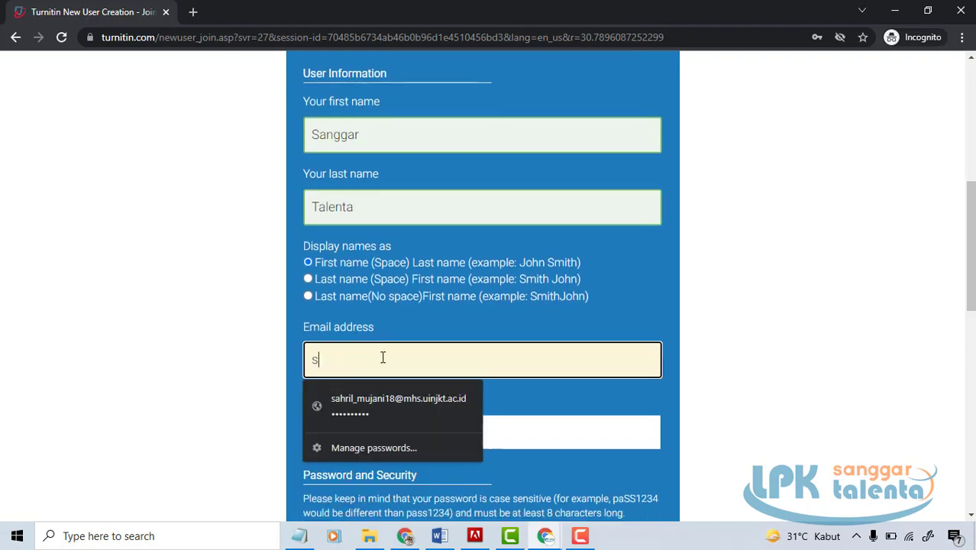
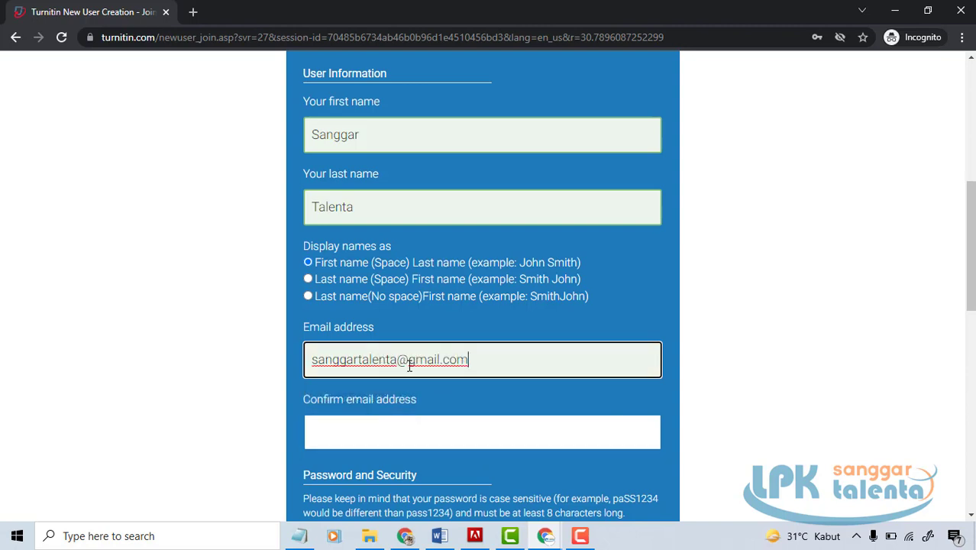
scroll(381, 298, down, 1)
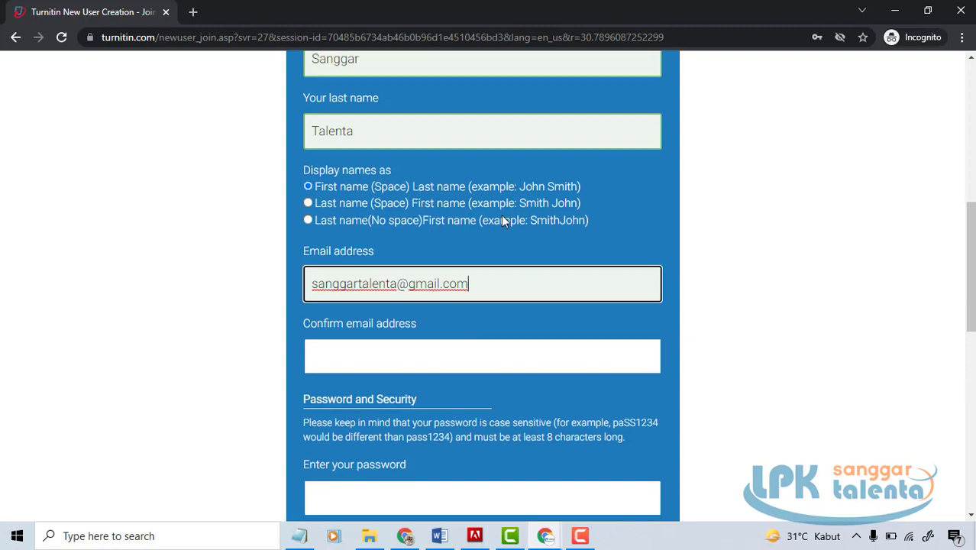
scroll(501, 215, down, 1)
drag(495, 214, 309, 216)
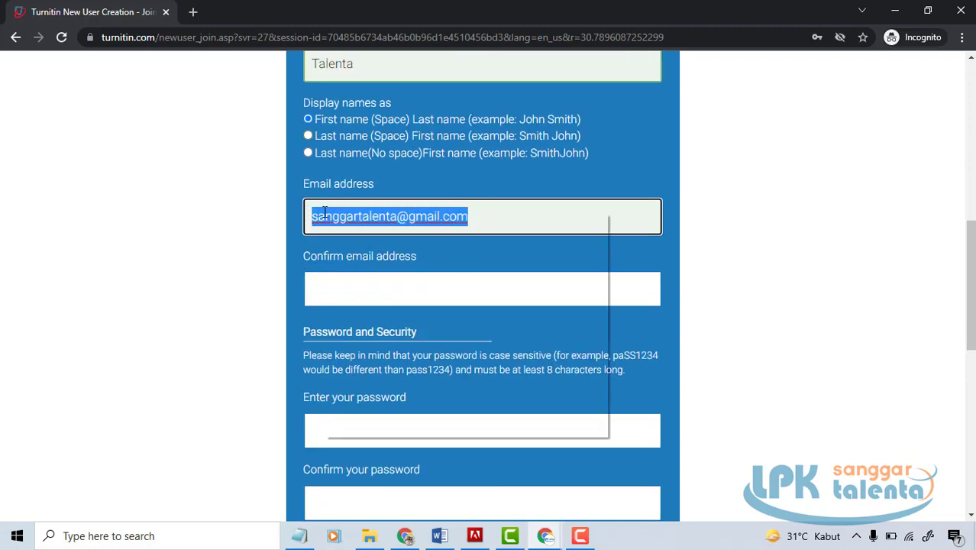
right_click(321, 214)
click(353, 263)
click(356, 285)
right_click(356, 285)
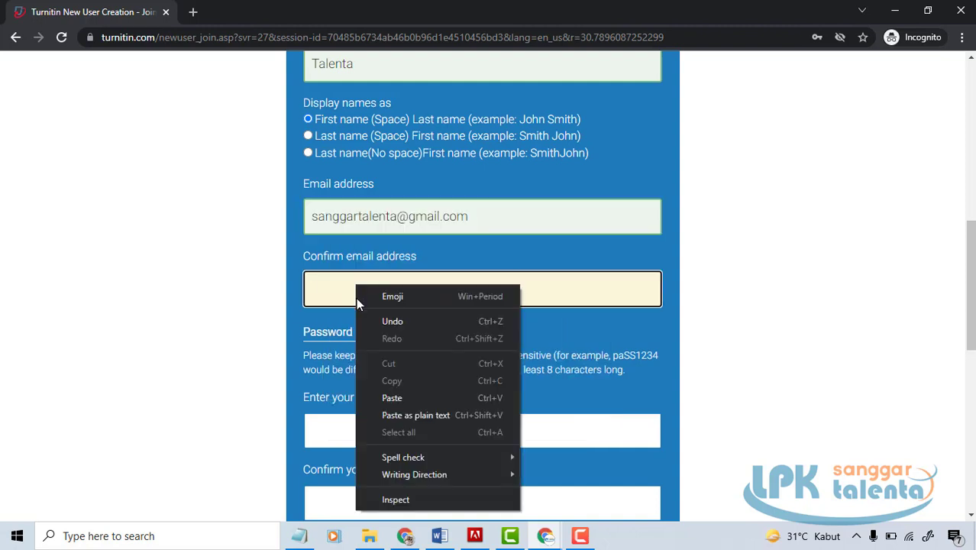
click(401, 396)
Type the account password and its confirmation, dismissing the saved-password suggestions.
scroll(443, 255, down, 2)
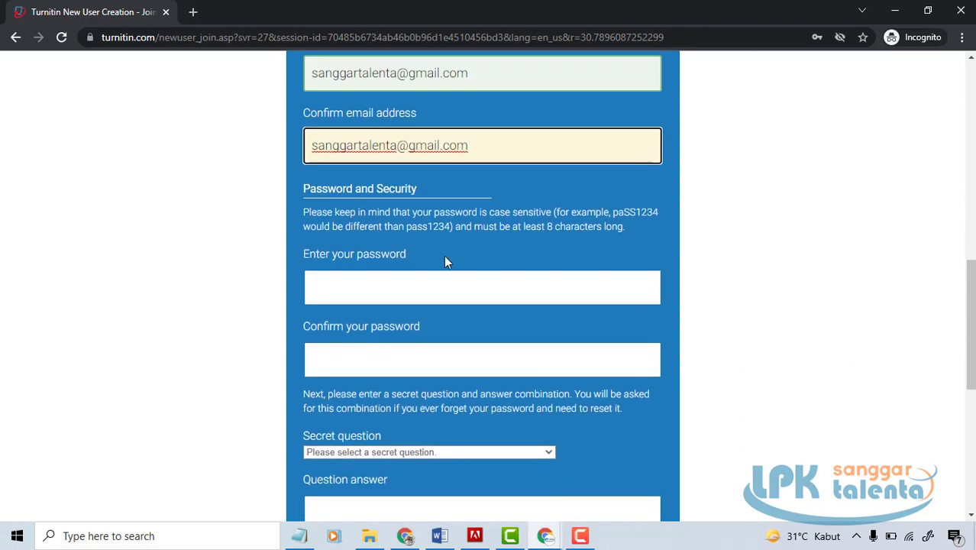
click(346, 292)
click(787, 278)
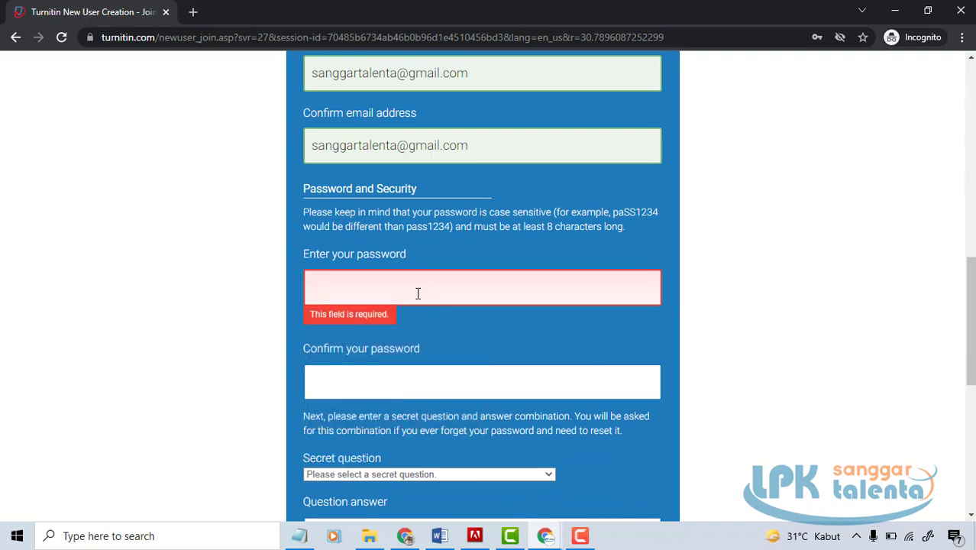
click(387, 289)
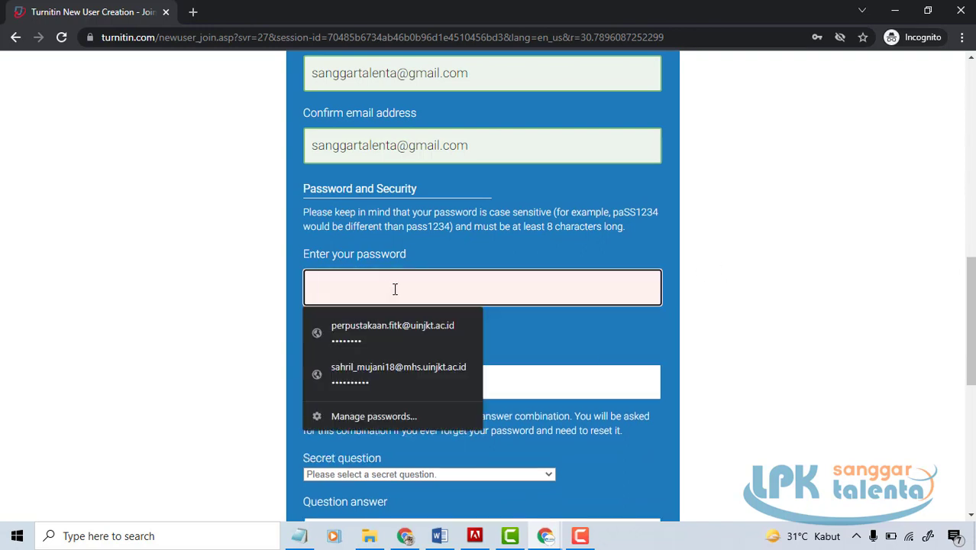
click(728, 285)
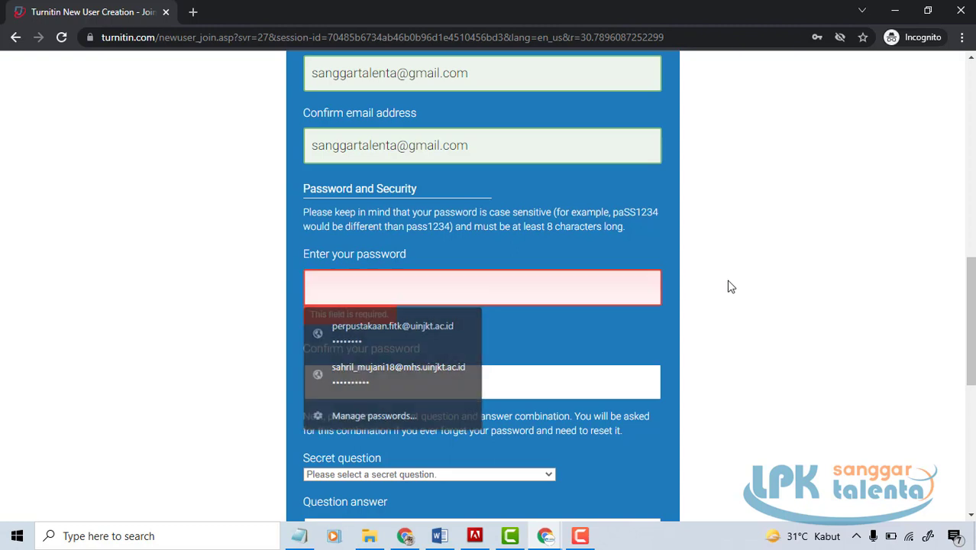
click(569, 292)
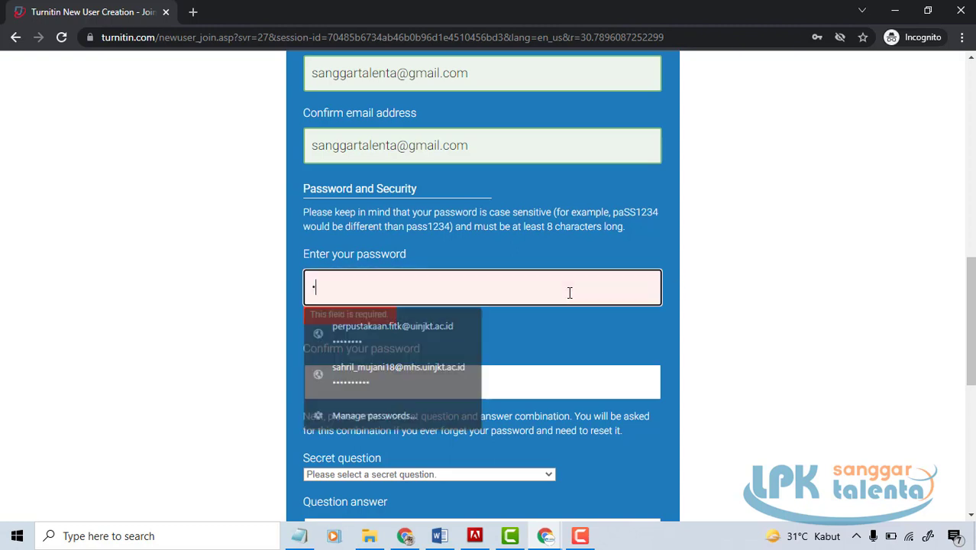
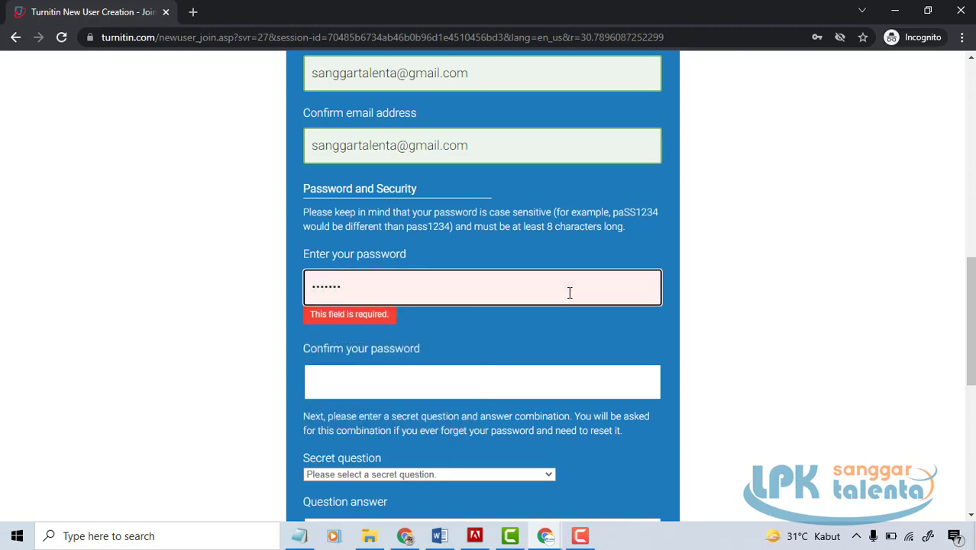
click(540, 374)
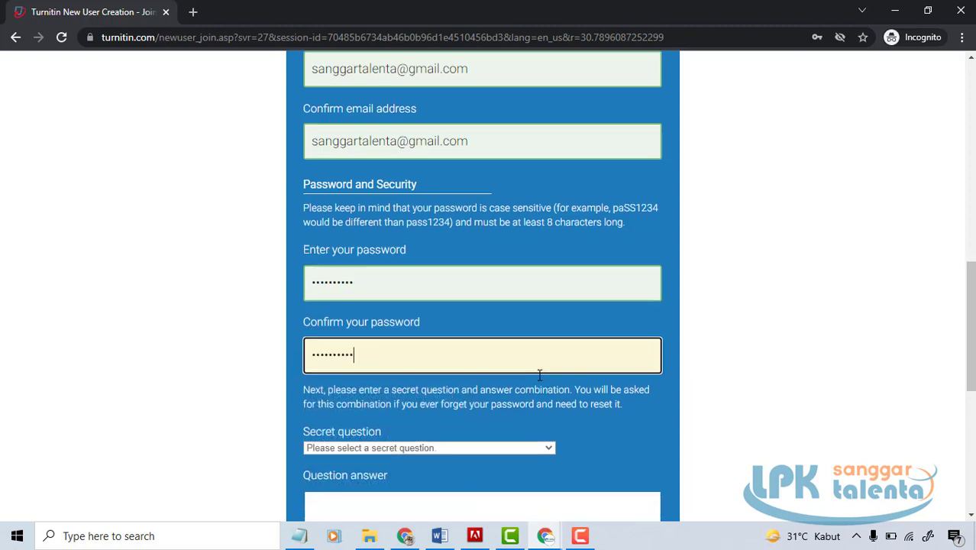
Choose the first-slow-dance-song secret question and type its answer.
scroll(527, 378, down, 1)
click(512, 382)
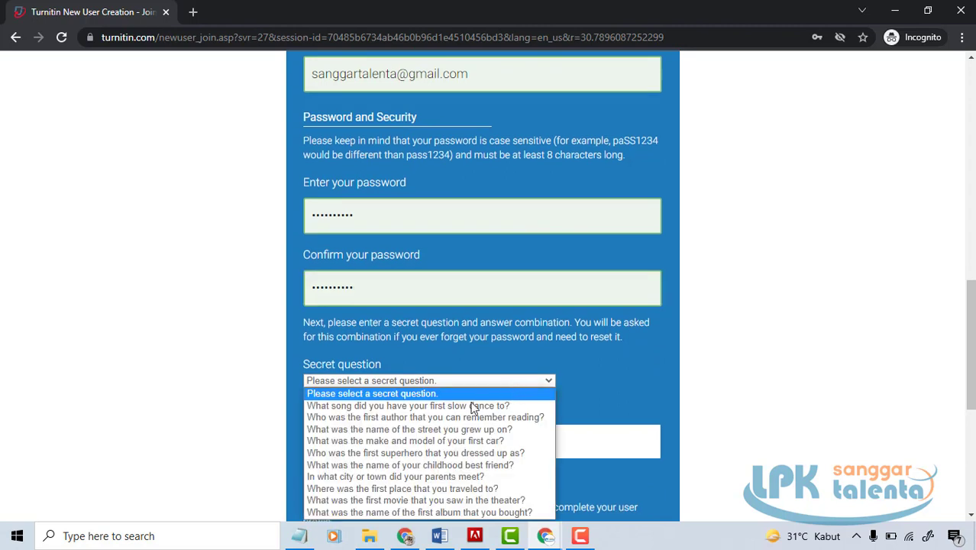
click(419, 406)
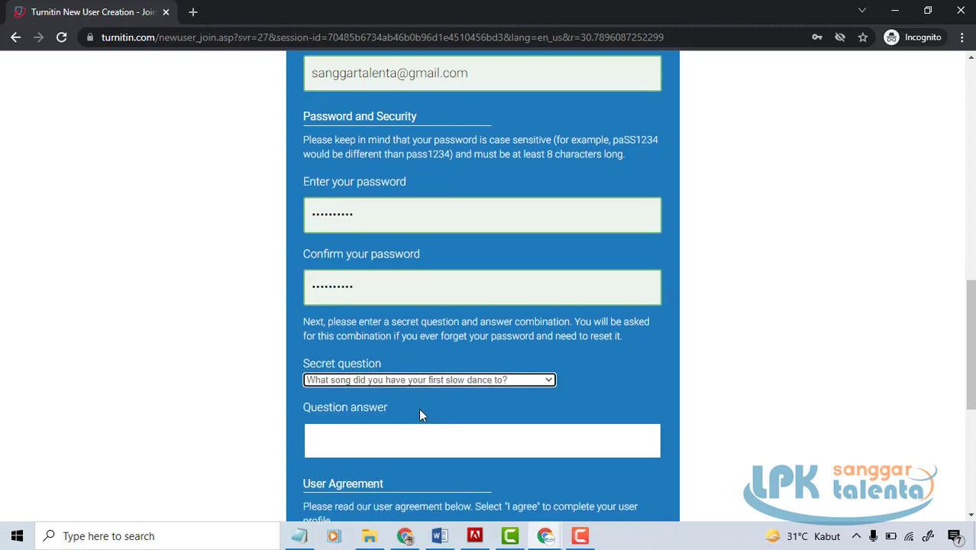
scroll(386, 382, down, 1)
click(389, 378)
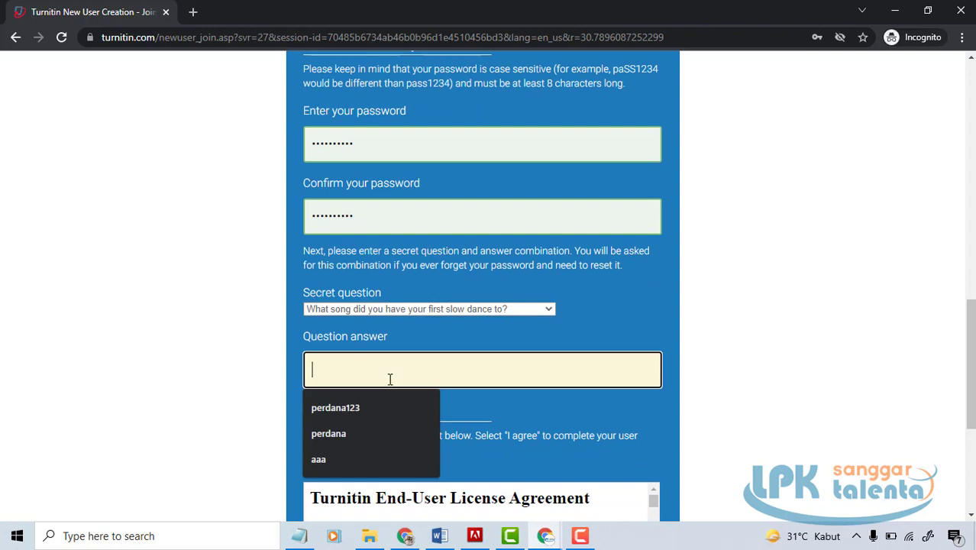
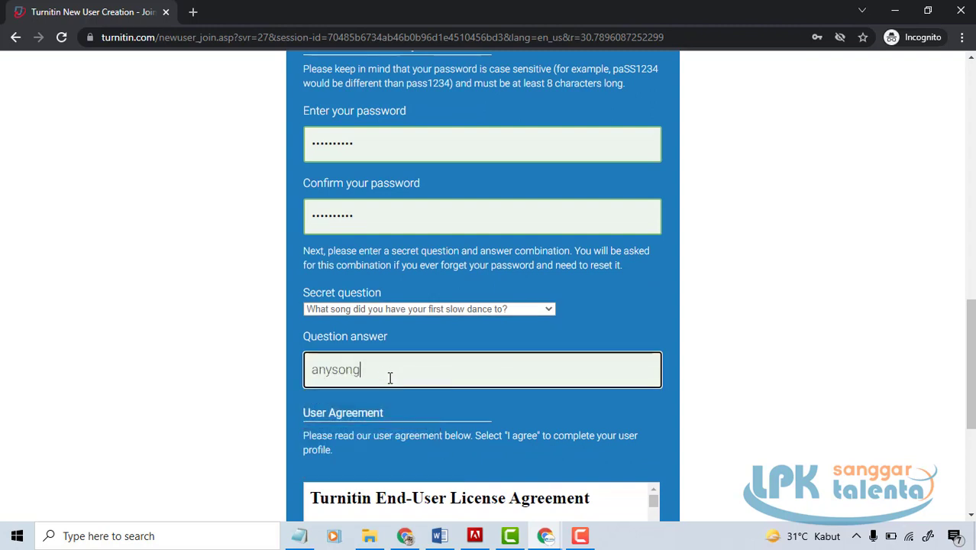
scroll(385, 374, down, 2)
scroll(383, 371, down, 1)
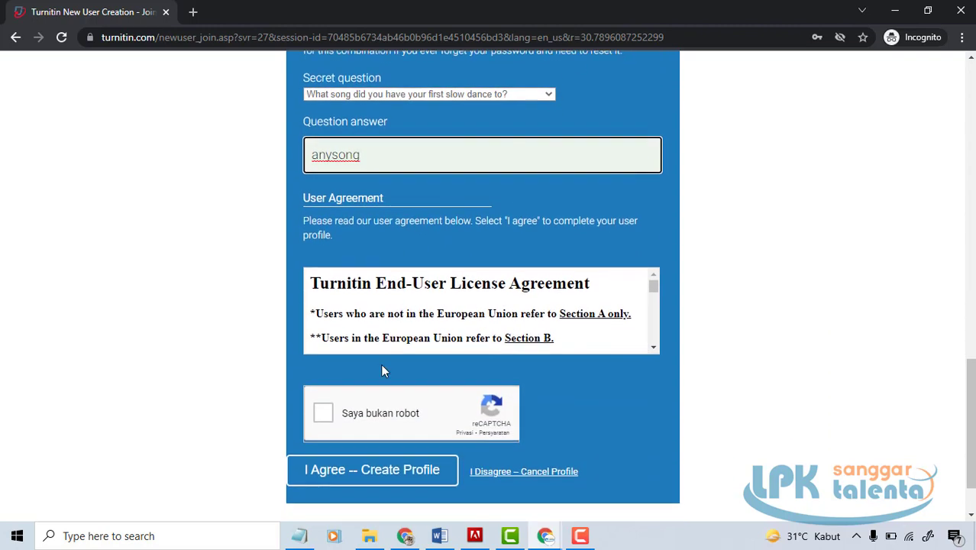
Pass the 'Saya bukan robot' reCAPTCHA check and submit with 'I Agree -- Create Profile'.
click(323, 413)
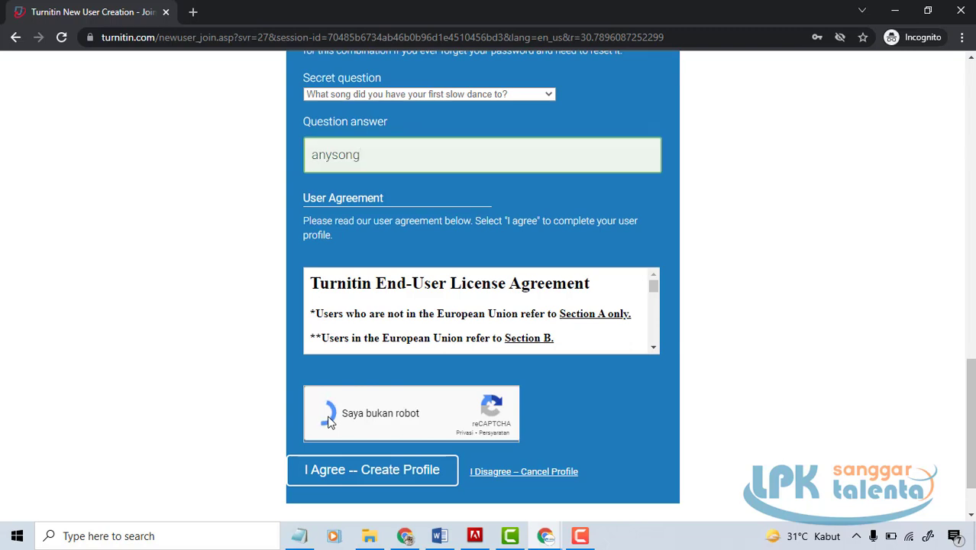
click(374, 479)
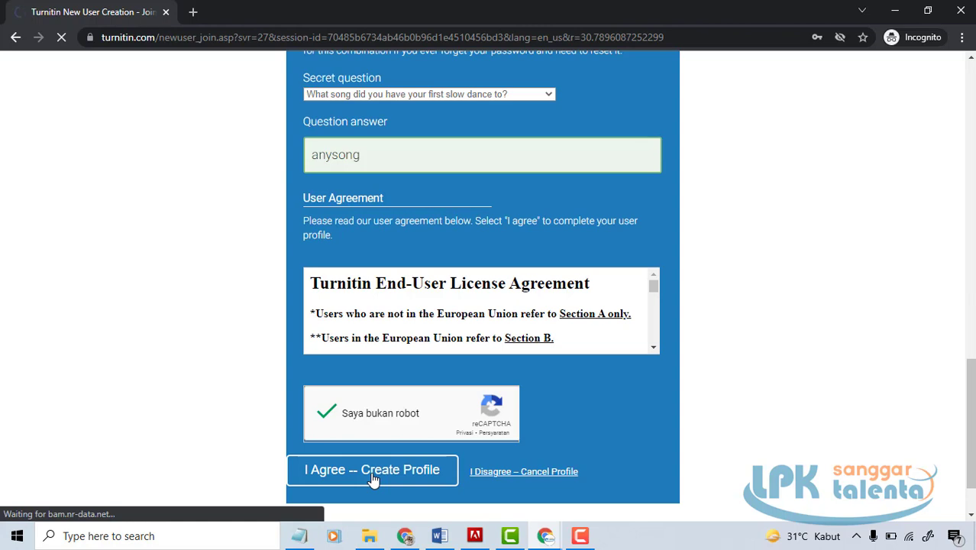
scroll(488, 408, up, 7)
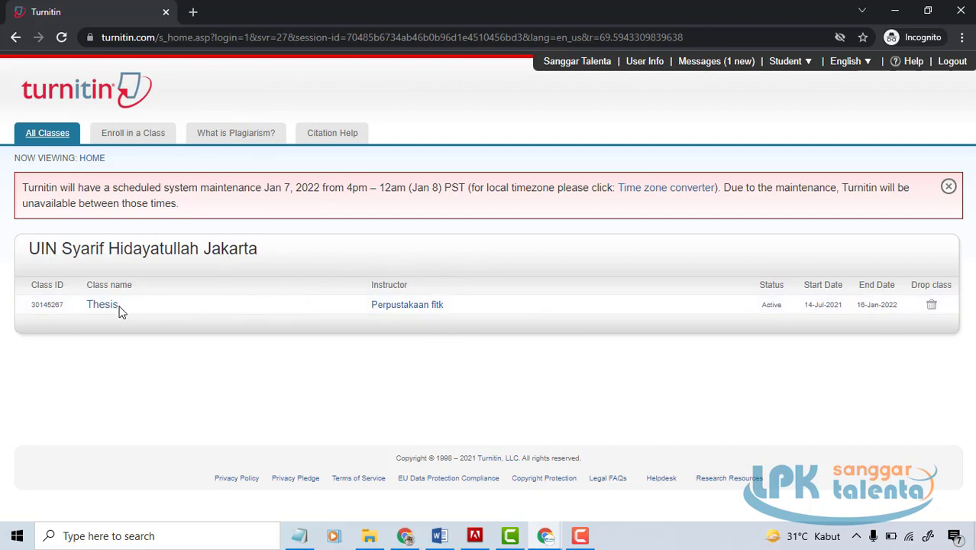
triple_click(54, 285)
click(56, 286)
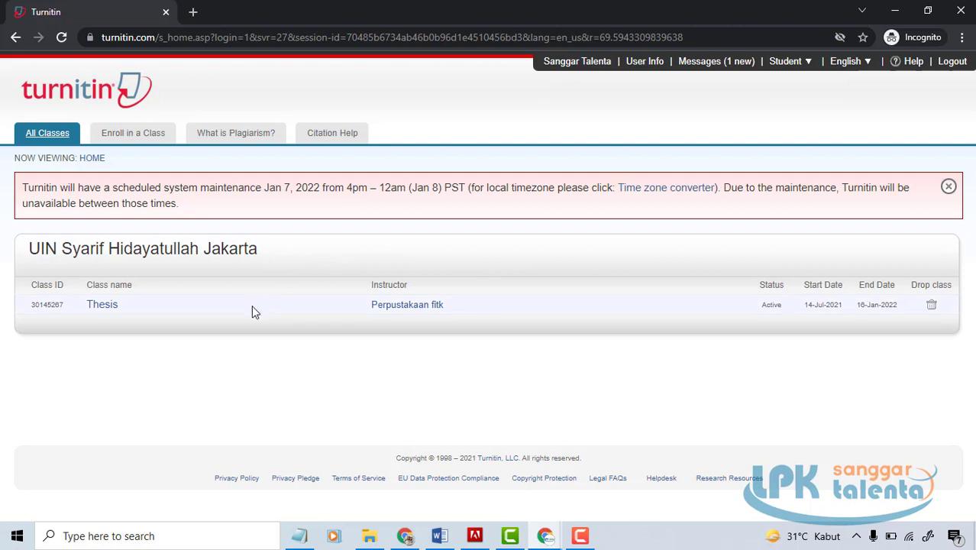
Open the Thesis class to view its Submit Norepository assignment.
click(109, 313)
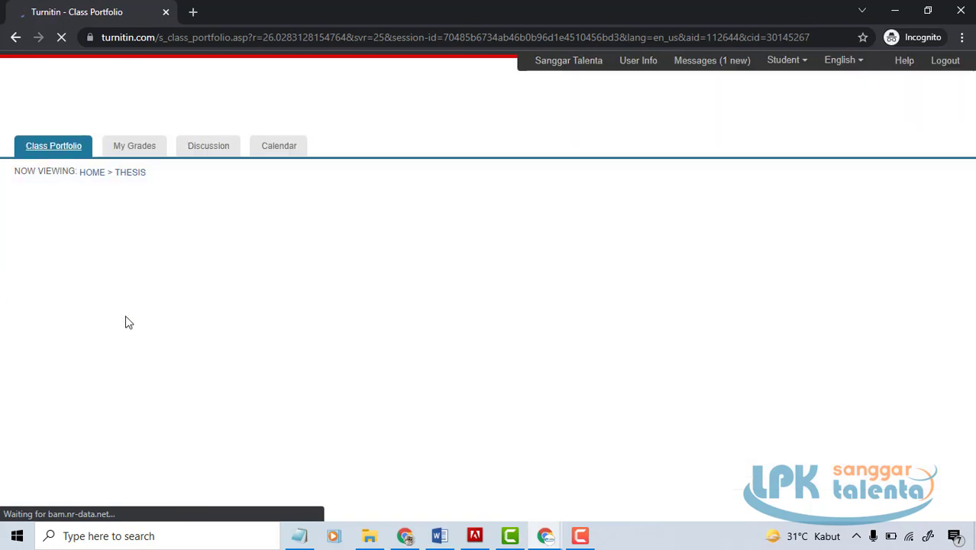
scroll(252, 257, down, 1)
scroll(252, 257, down, 1)
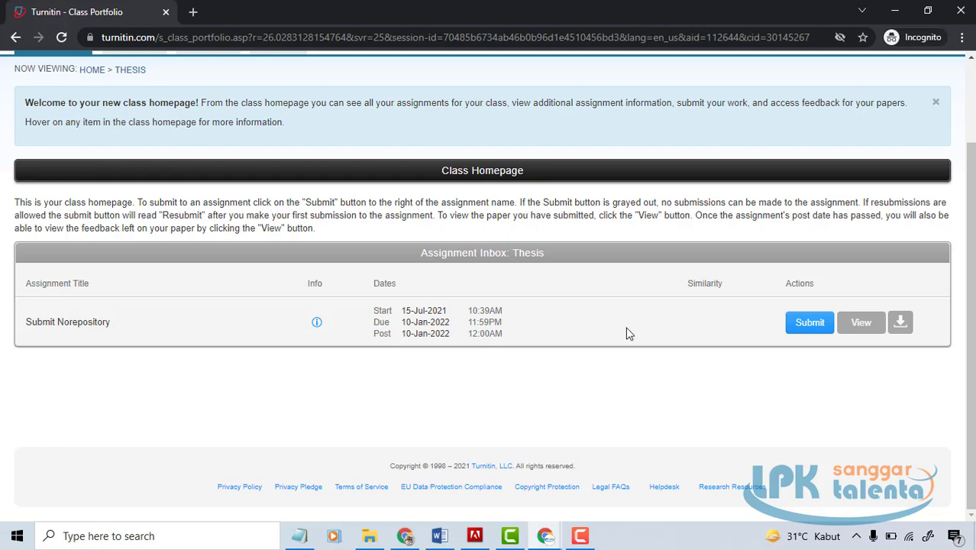
Reposition the Notepad class notes, select the word Repository, then minimize Notepad.
click(301, 535)
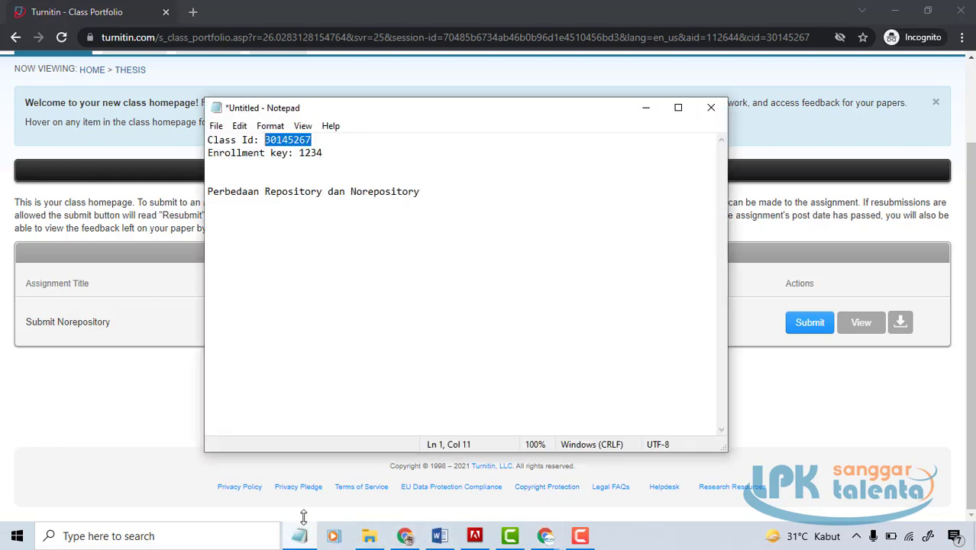
click(310, 158)
click(323, 156)
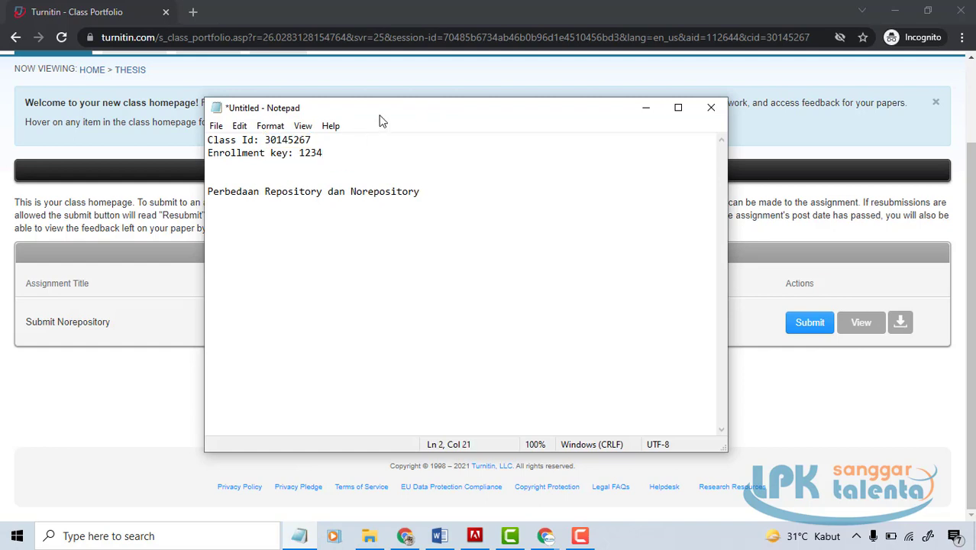
drag(380, 114, 540, 333)
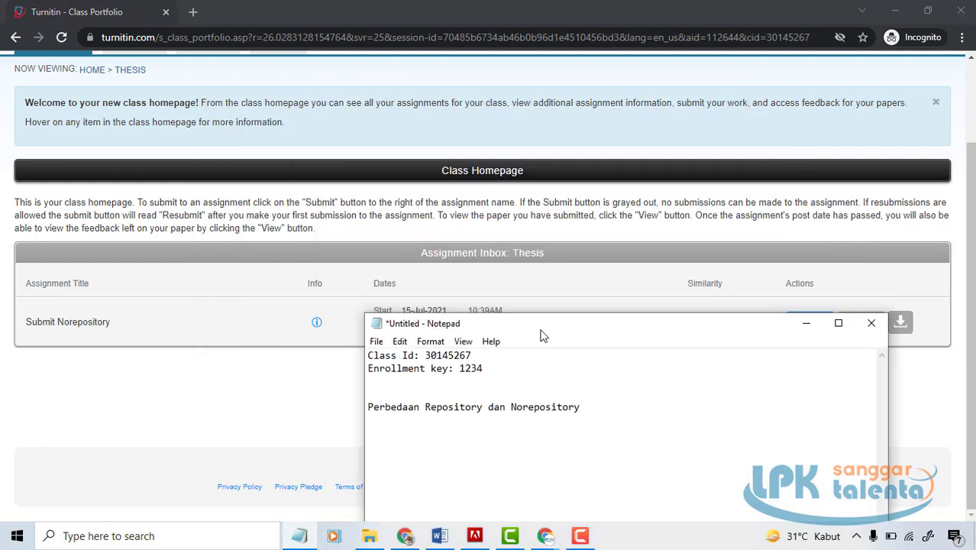
click(482, 357)
drag(492, 369, 368, 356)
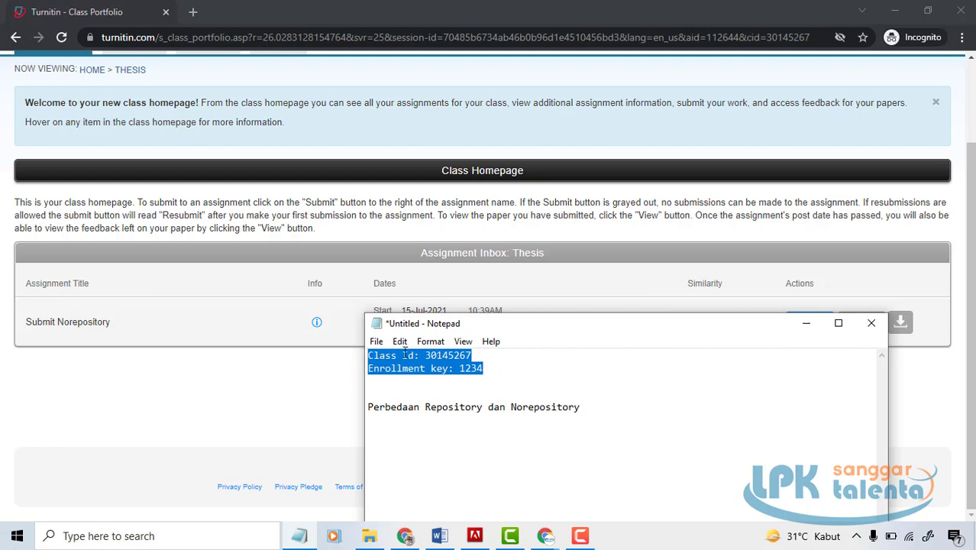
click(425, 365)
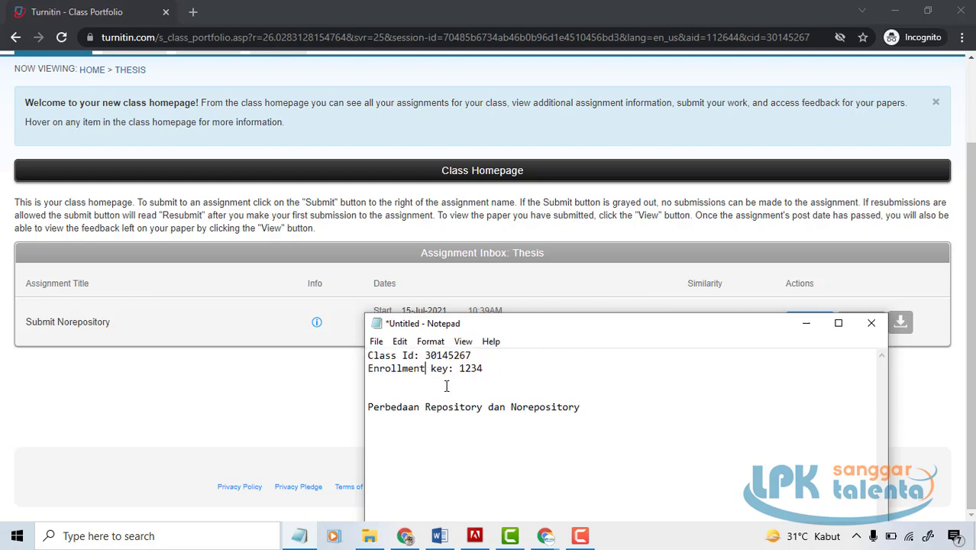
double_click(453, 410)
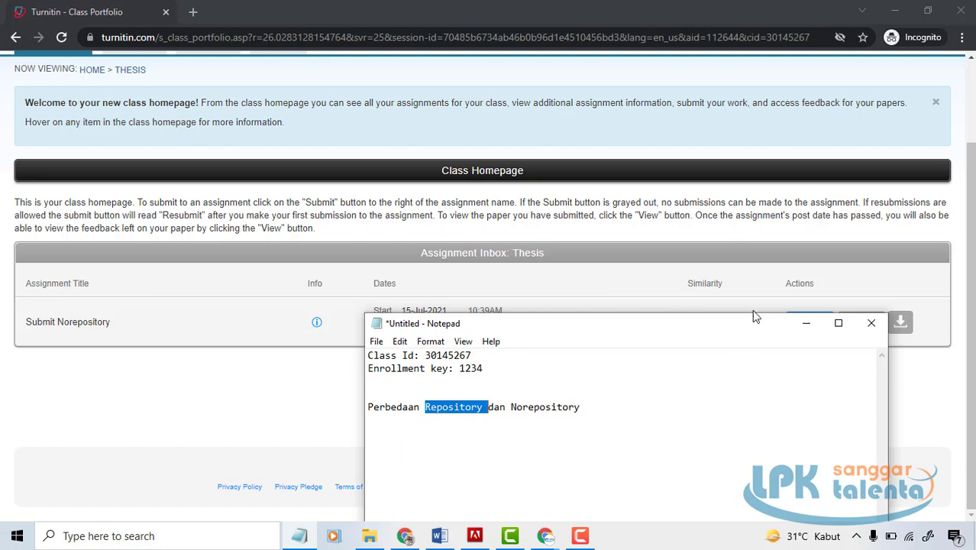
click(807, 323)
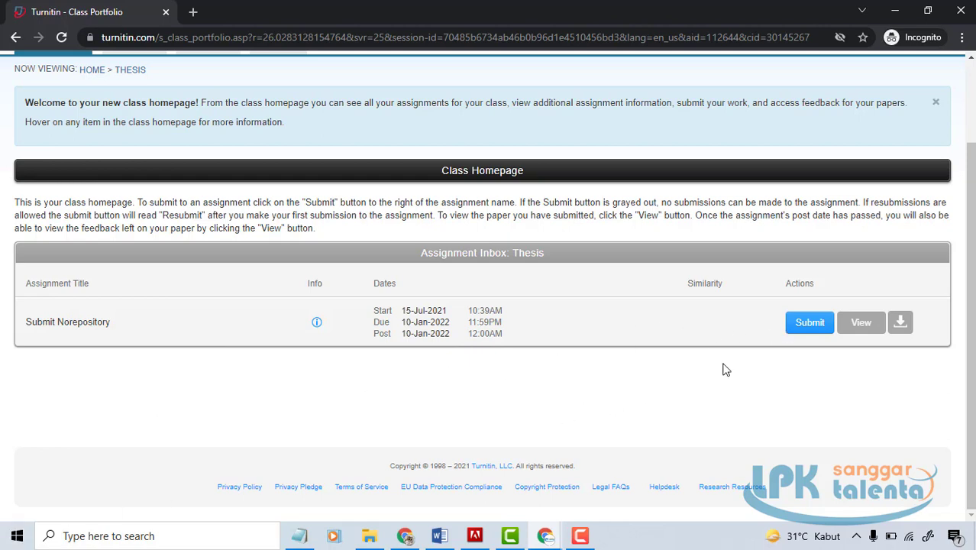
Start a Submit Norepository submission and switch the submission type to Single File Upload.
click(811, 323)
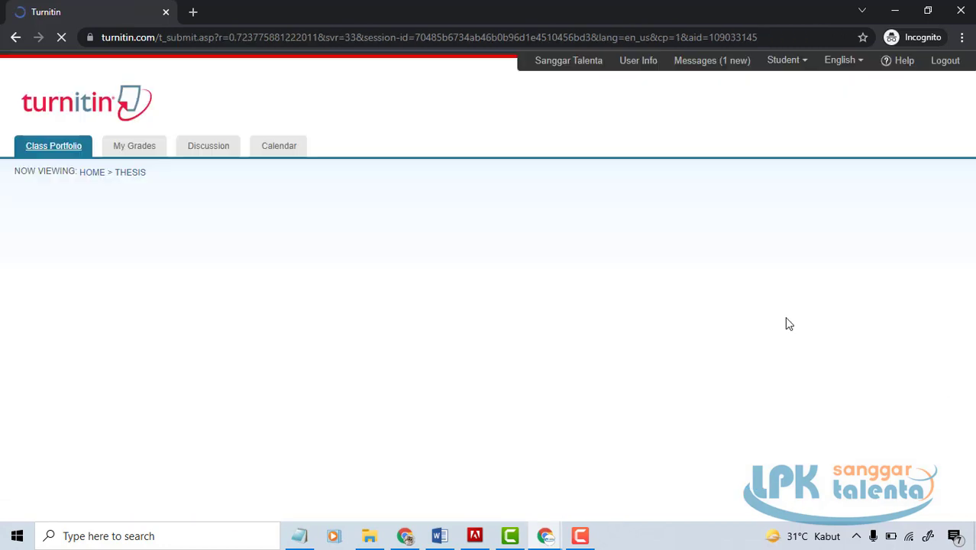
scroll(416, 294, down, 1)
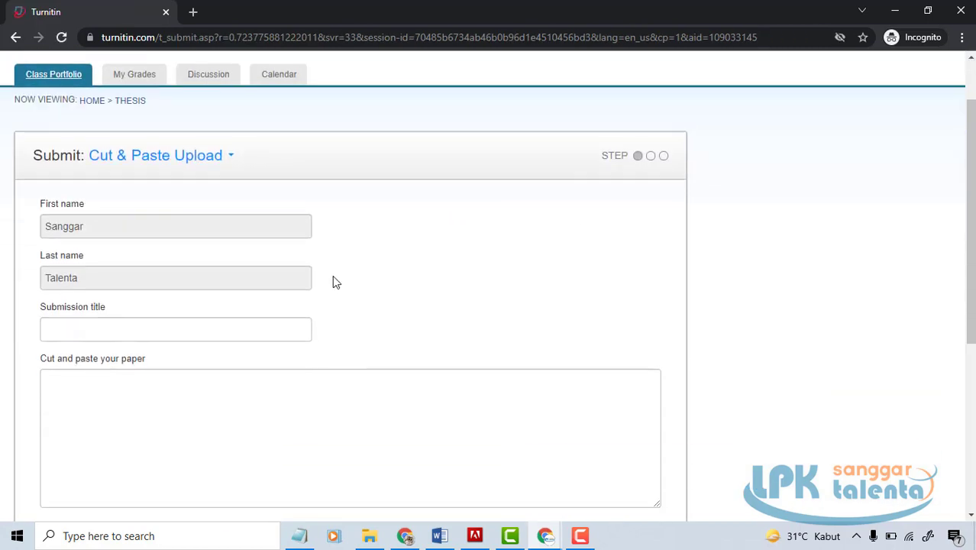
scroll(290, 278, up, 1)
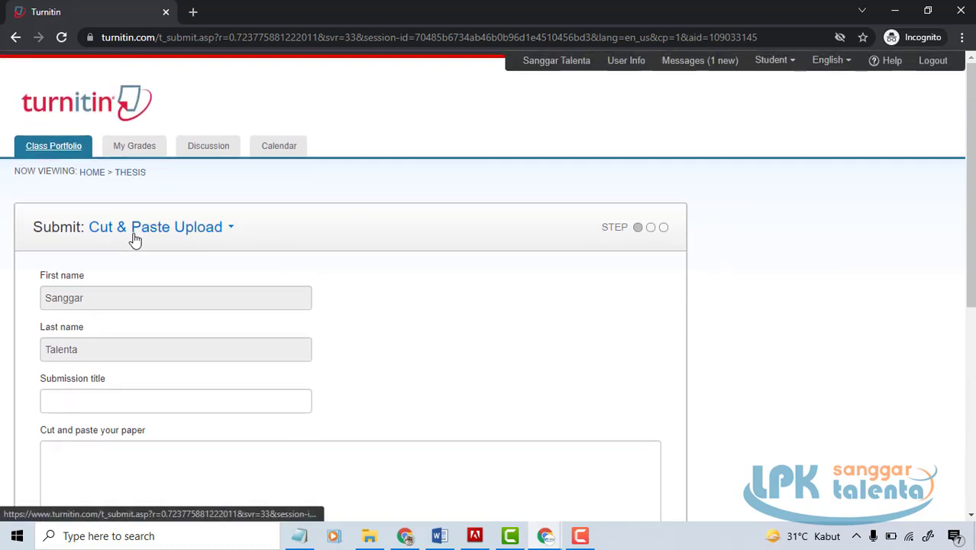
click(229, 229)
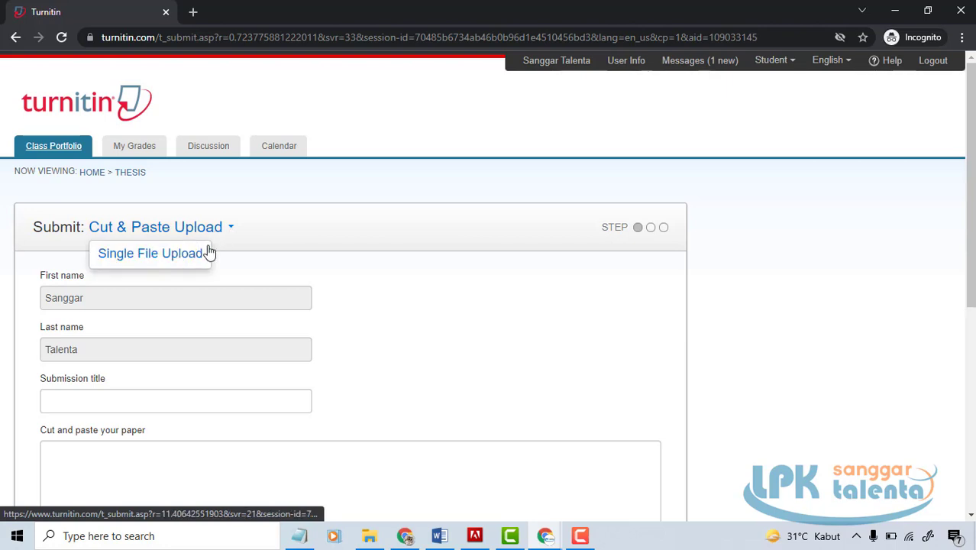
click(218, 229)
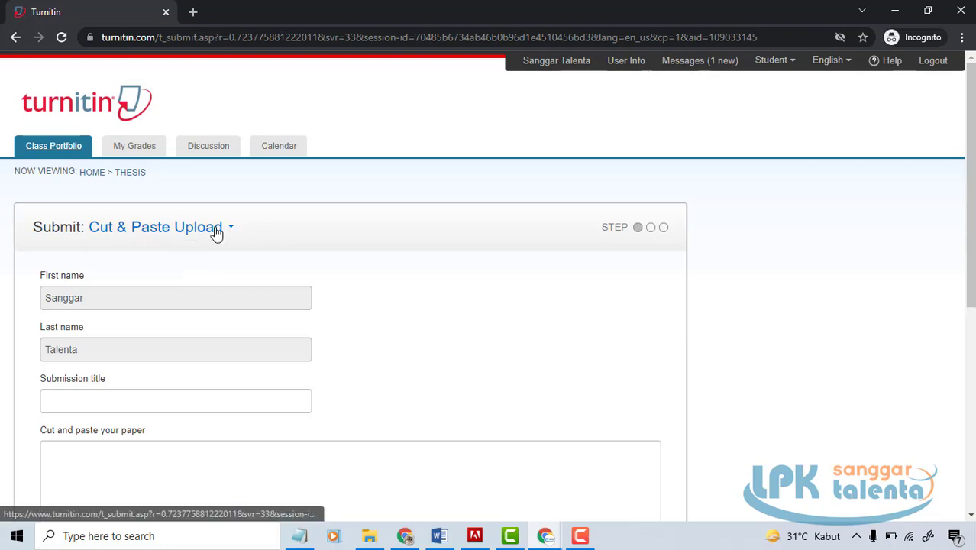
scroll(220, 234, down, 3)
click(174, 259)
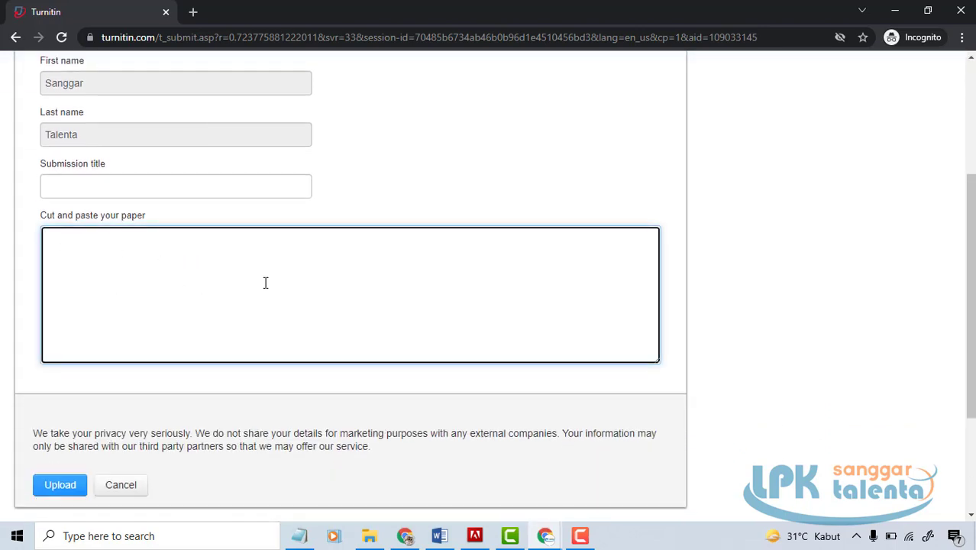
scroll(388, 291, up, 3)
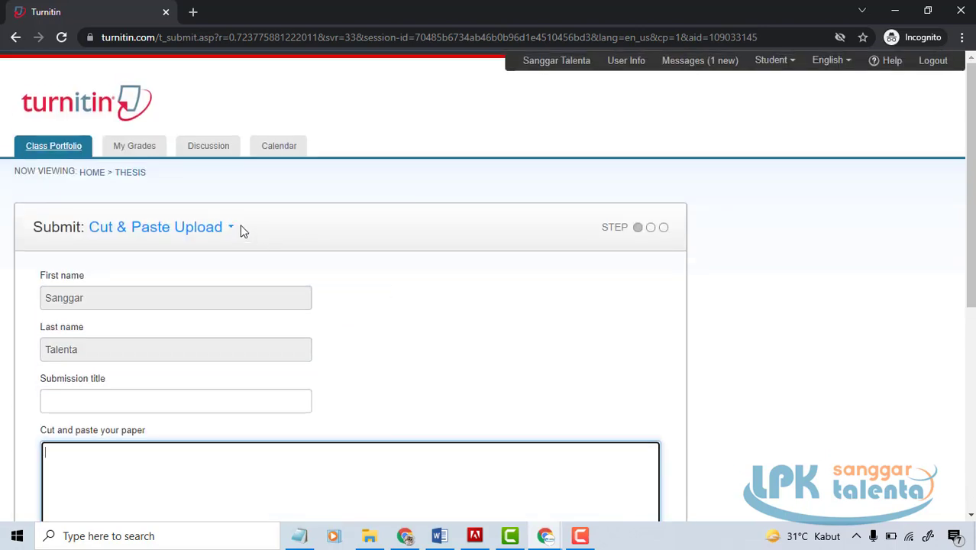
click(231, 228)
click(192, 260)
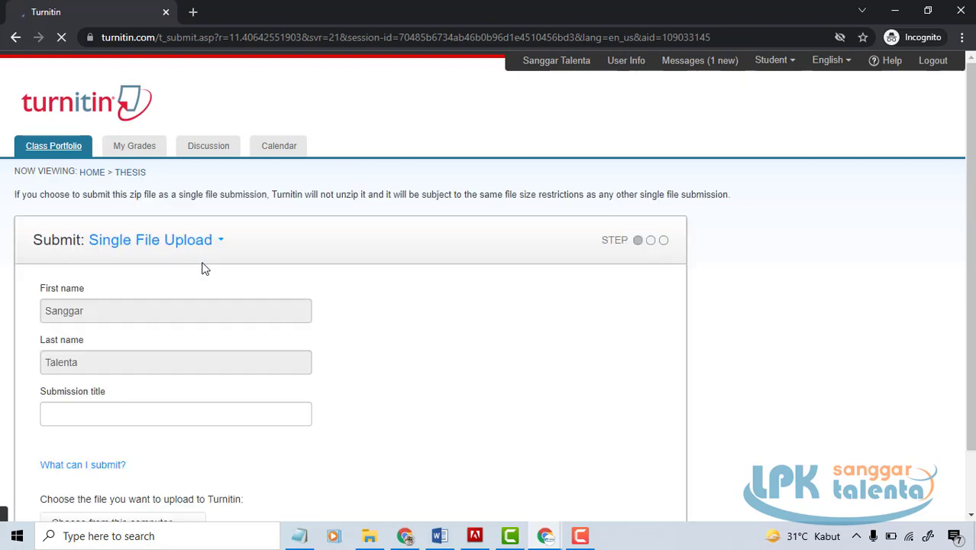
Open the 'Choose from this computer' file picker on the upload form.
scroll(200, 267, down, 1)
scroll(203, 274, down, 1)
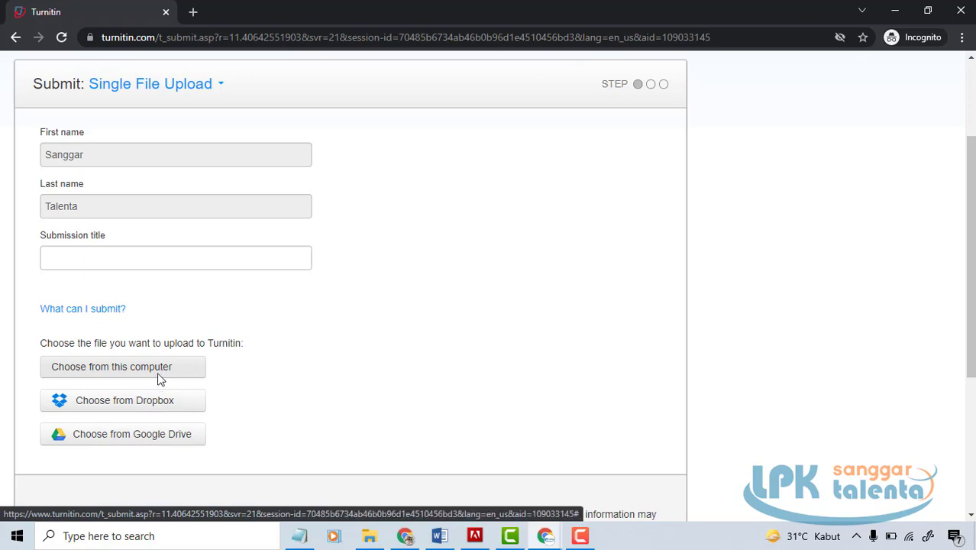
click(161, 378)
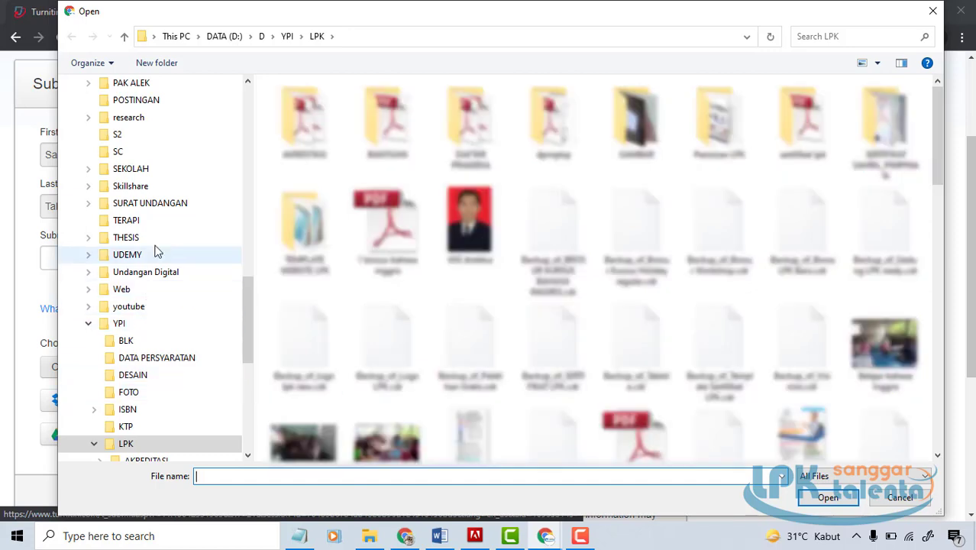
Attach FORMAT SOAL PONDOK 2021.docx from the Downloads folder and attempt the upload.
scroll(155, 252, up, 7)
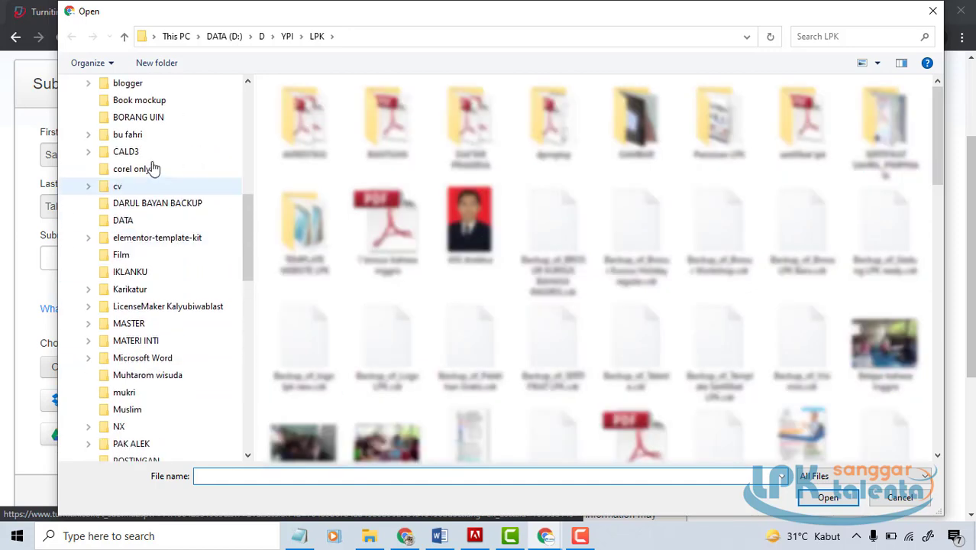
scroll(157, 153, up, 5)
click(122, 135)
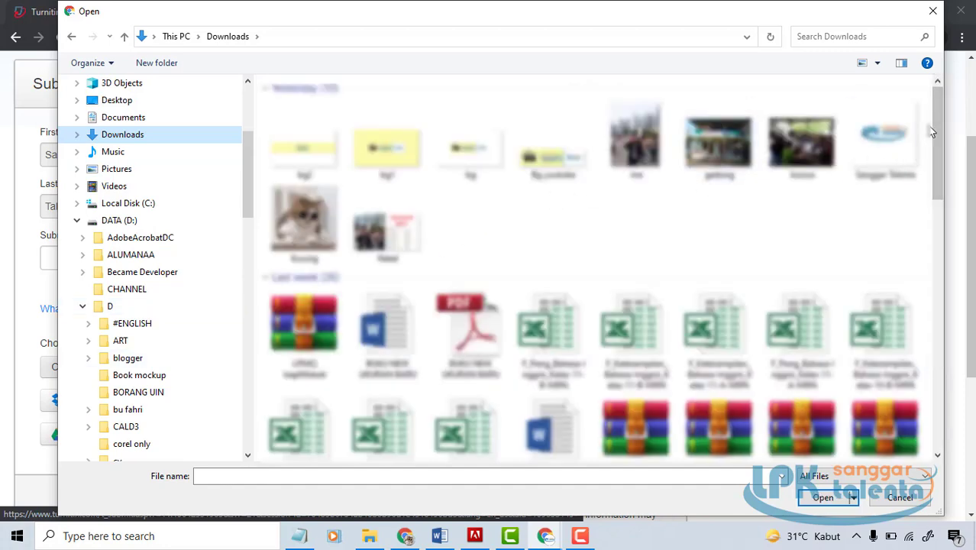
drag(931, 132, 950, 271)
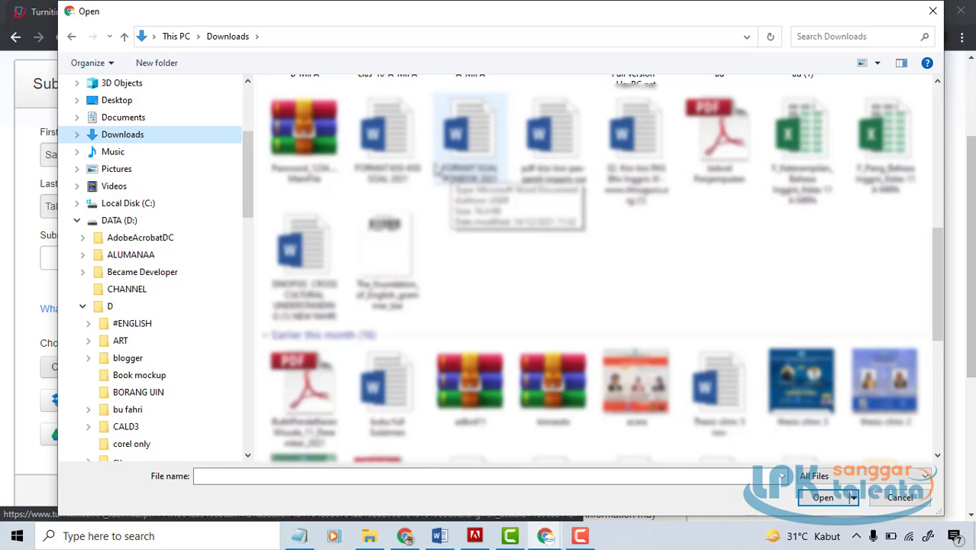
click(438, 172)
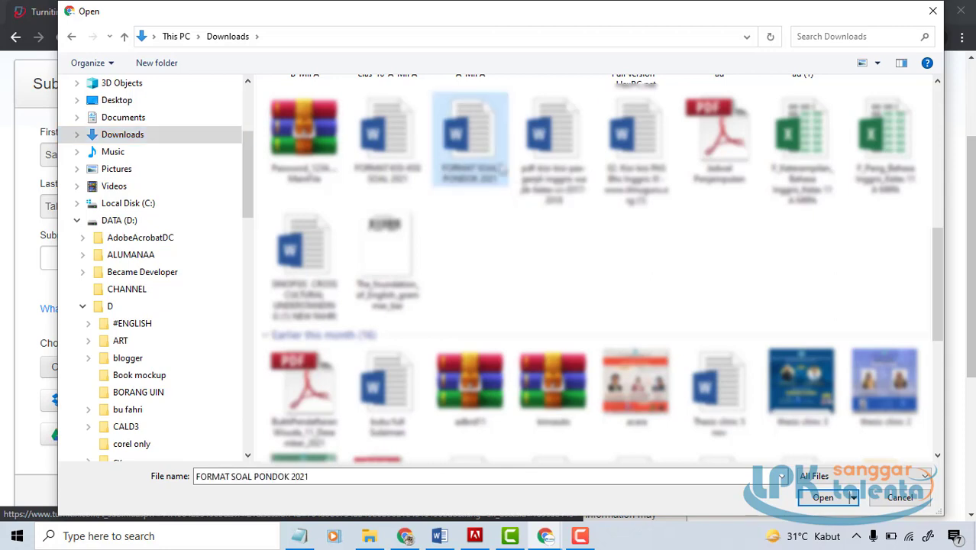
click(825, 497)
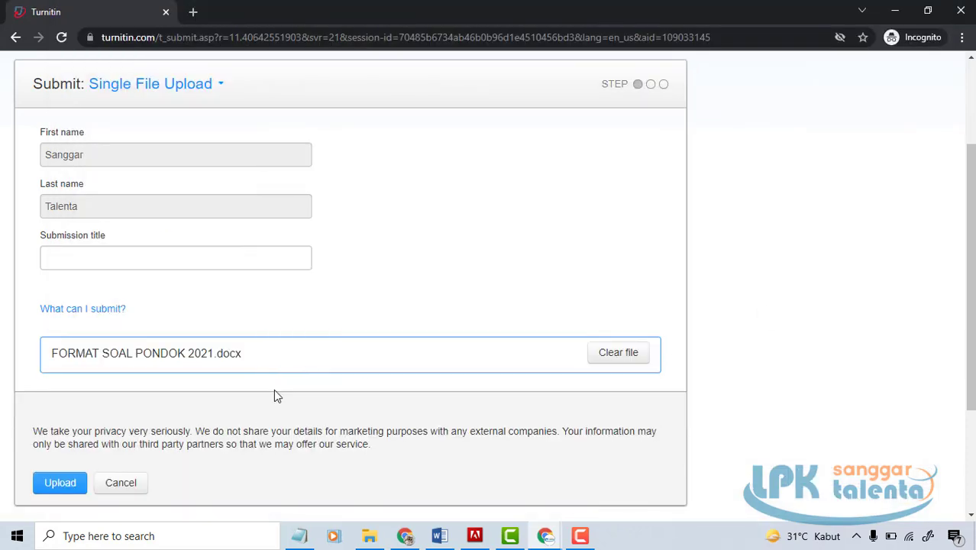
scroll(229, 390, down, 1)
click(60, 413)
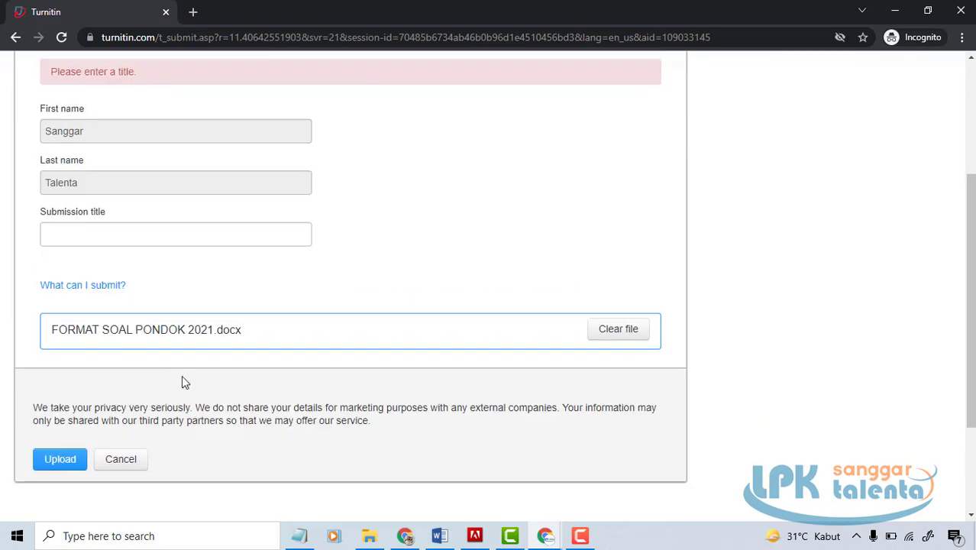
Title the submission 'contoh' and upload the attached file again.
scroll(182, 375, up, 1)
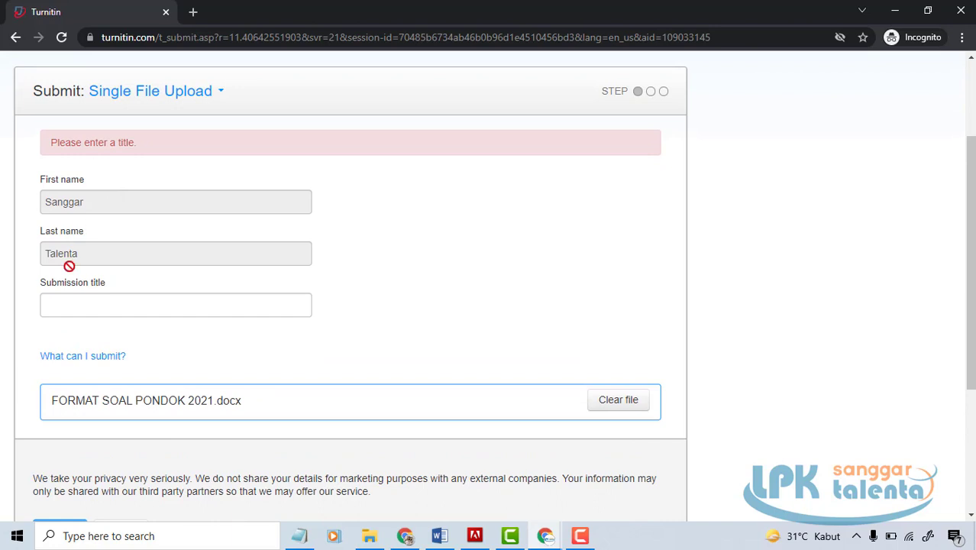
click(96, 306)
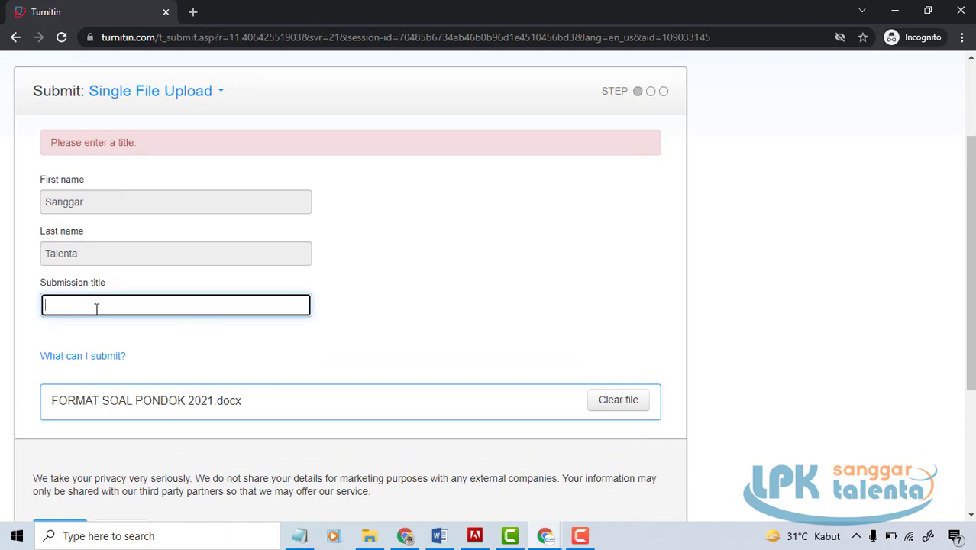
scroll(97, 307, down, 1)
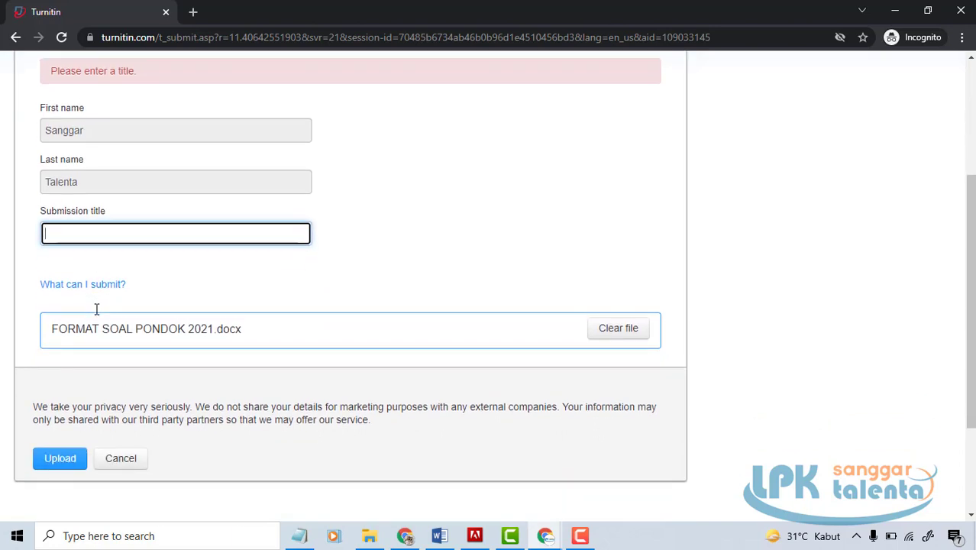
text(contoh)
scroll(76, 359, down, 2)
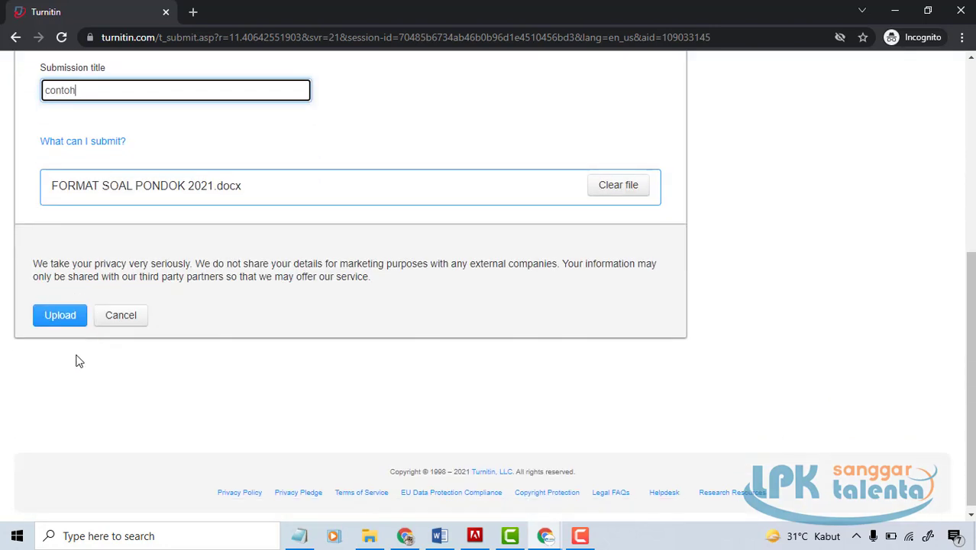
click(67, 322)
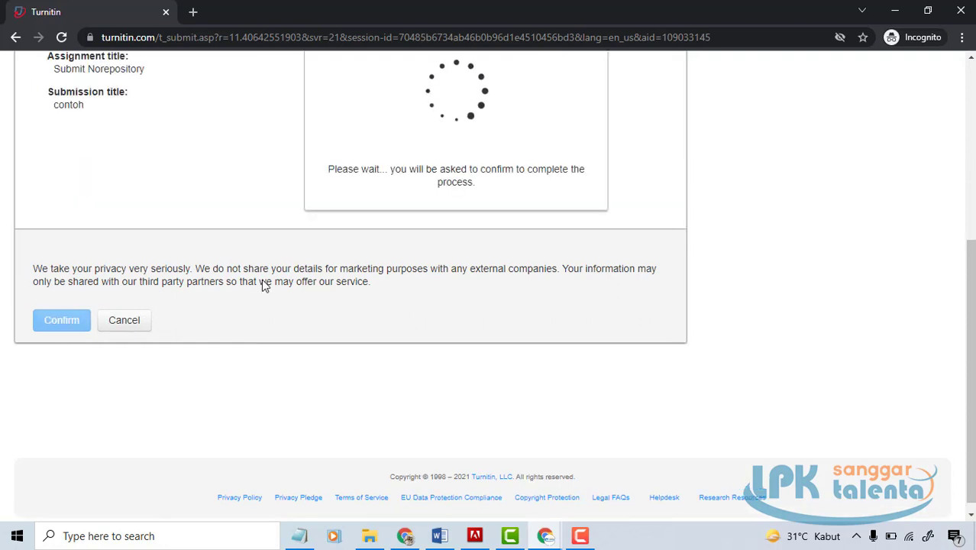
Confirm the FORMAT SOAL PONDOK 2021.docx submission, review its receipt, and return to the assignment list.
scroll(262, 280, up, 2)
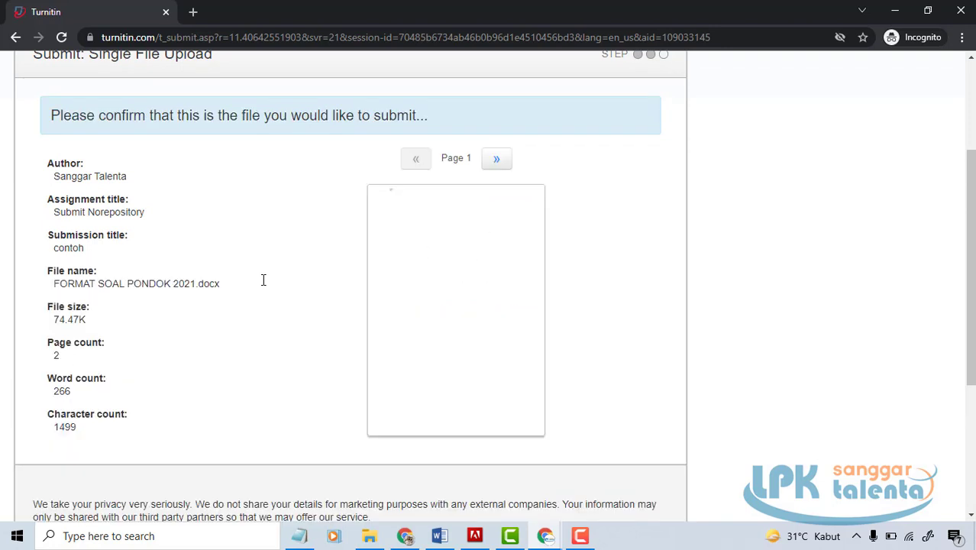
scroll(437, 224, down, 2)
scroll(437, 224, down, 2)
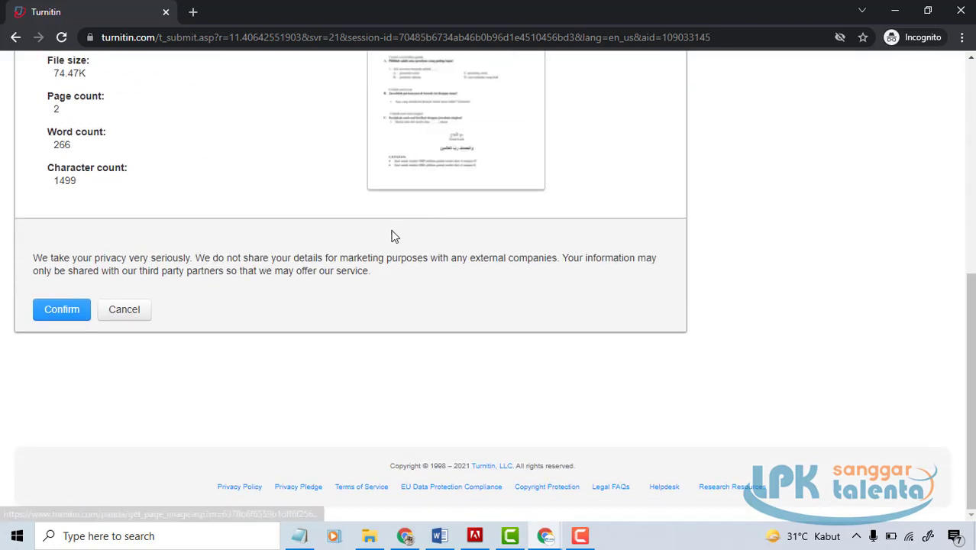
click(64, 313)
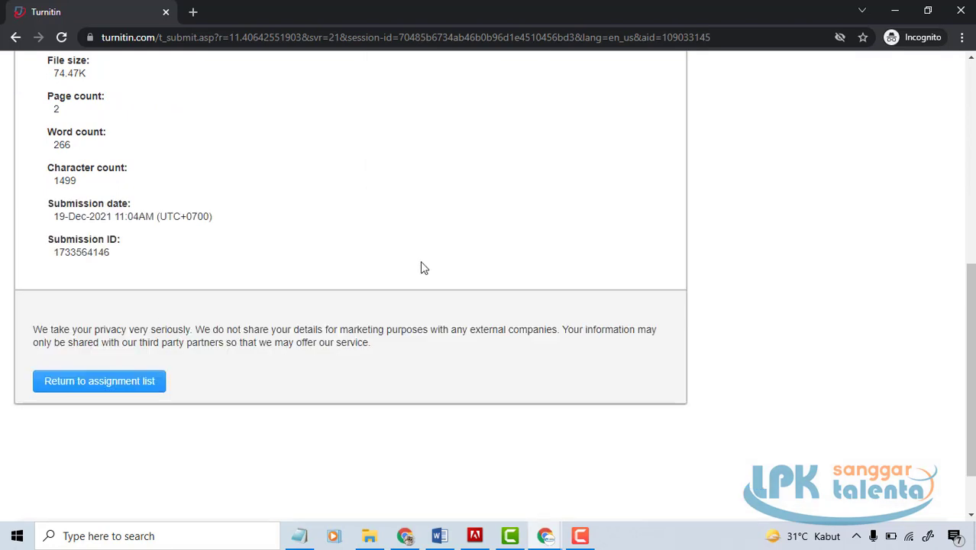
scroll(366, 304, up, 3)
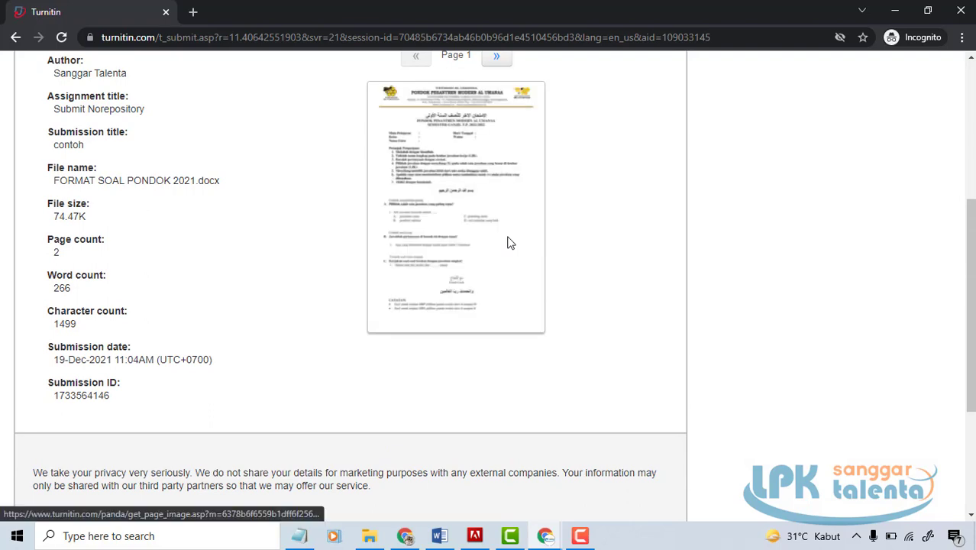
scroll(510, 243, down, 2)
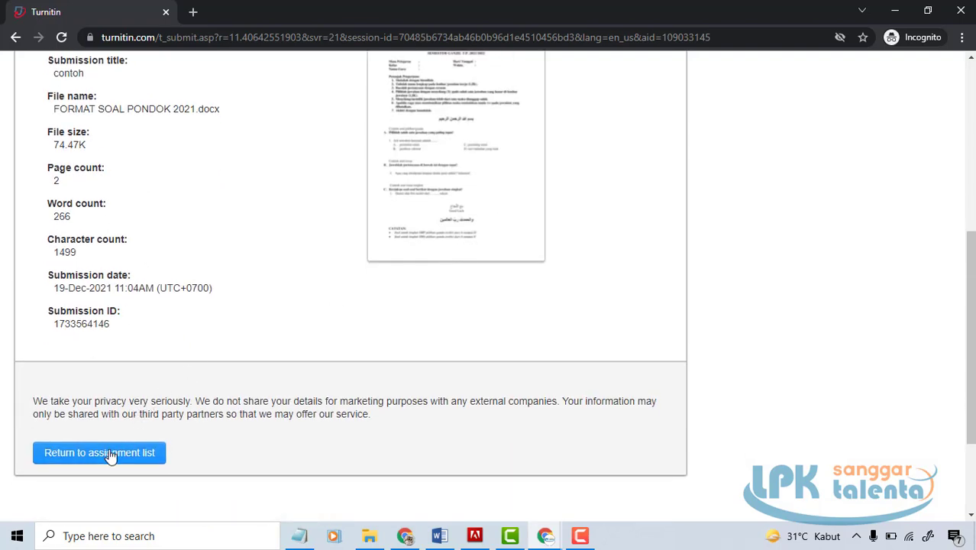
click(110, 455)
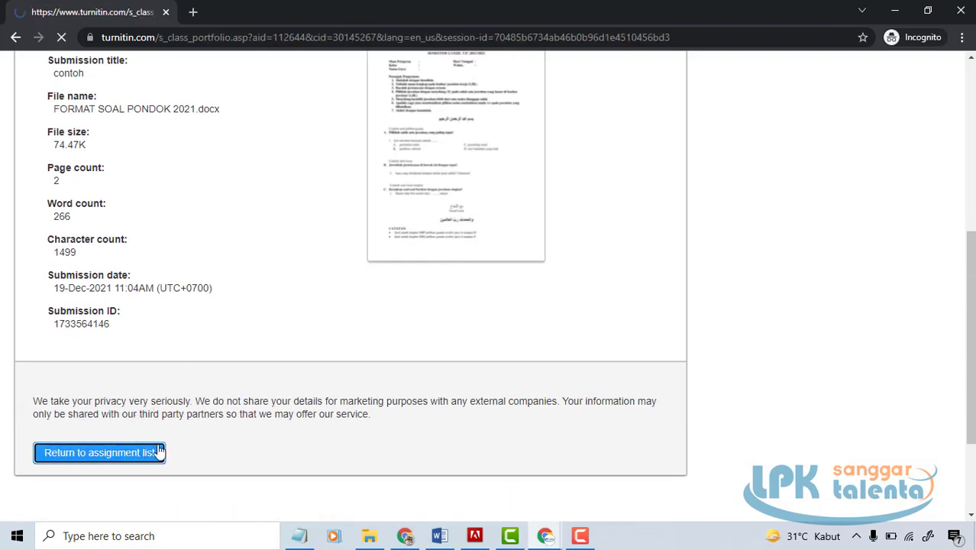
Reload the Thesis class page until Submit Norepository shows 30% similarity instead of Processing.
scroll(311, 371, down, 2)
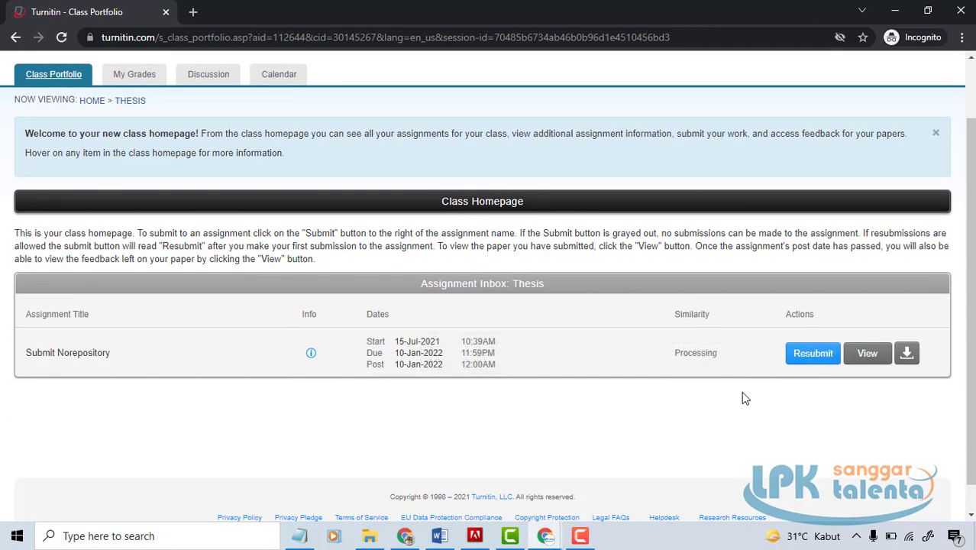
scroll(740, 391, down, 1)
scroll(718, 358, up, 2)
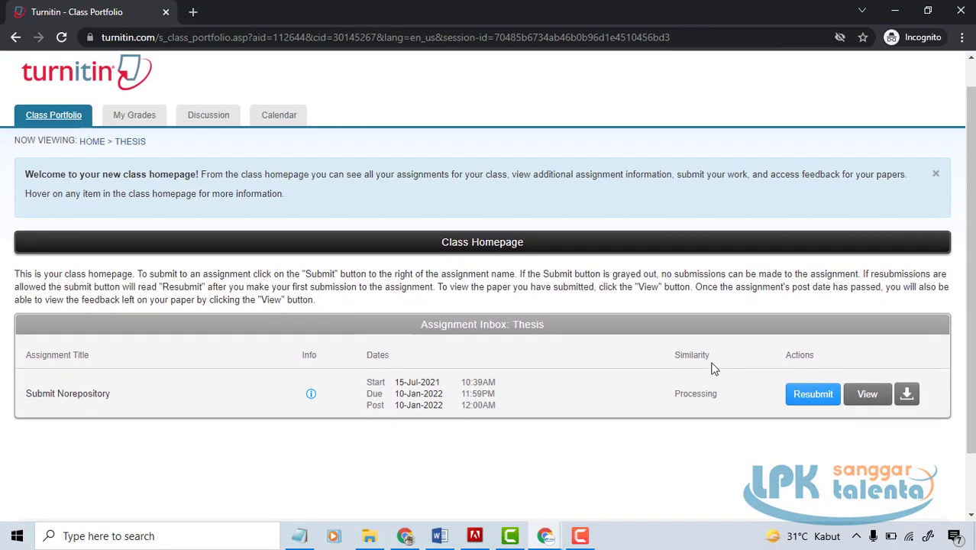
mouse_move(699, 400)
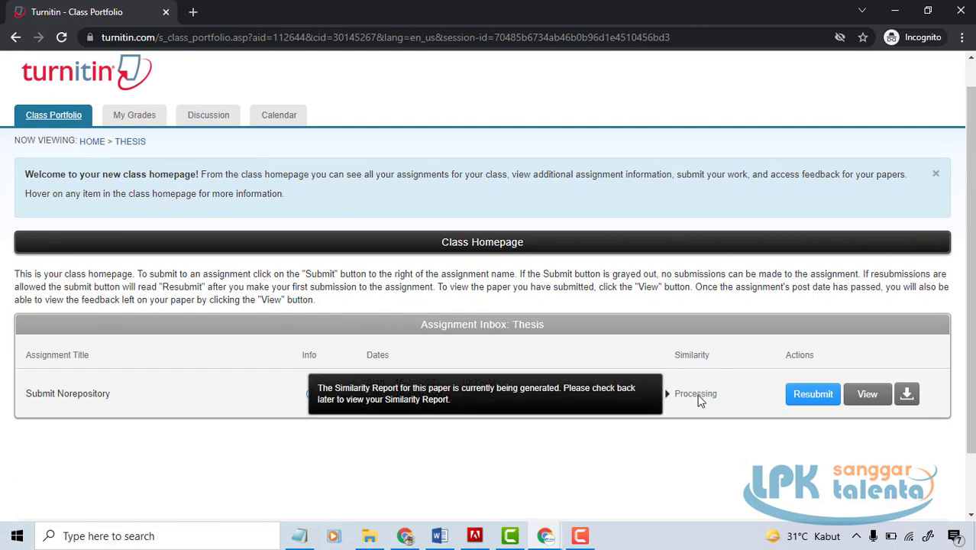
click(63, 39)
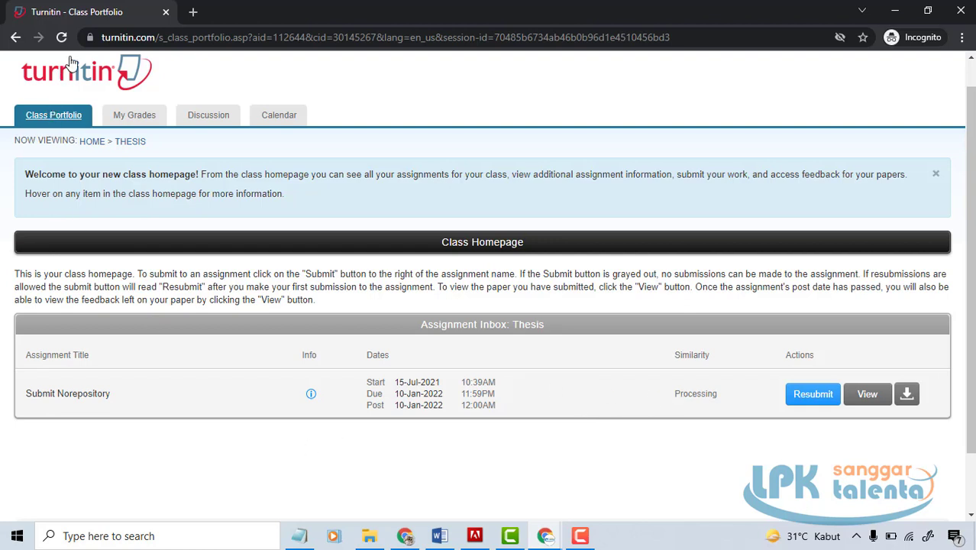
mouse_move(731, 382)
mouse_move(704, 395)
click(62, 38)
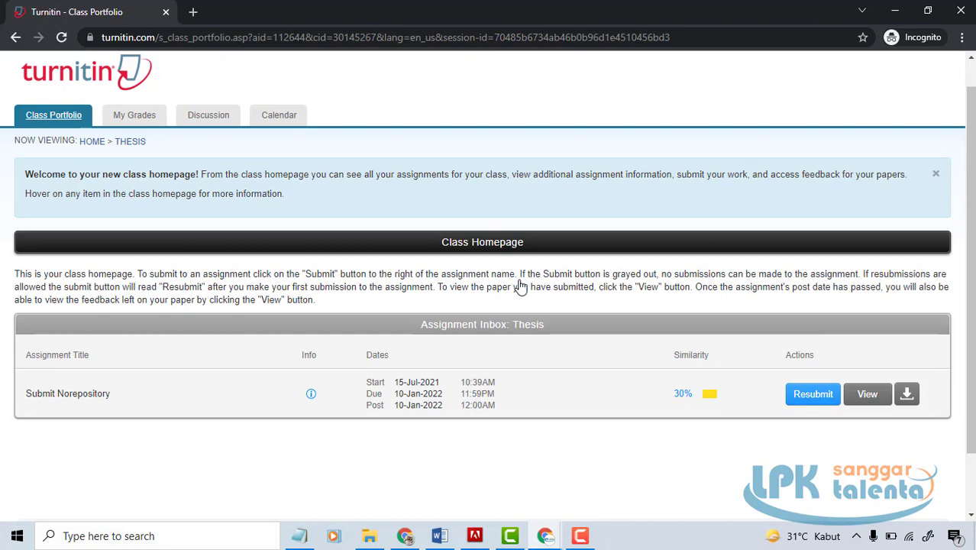
Open the 30% similarity submission 'contoh' in Feedback Studio via the View button.
scroll(695, 396, down, 2)
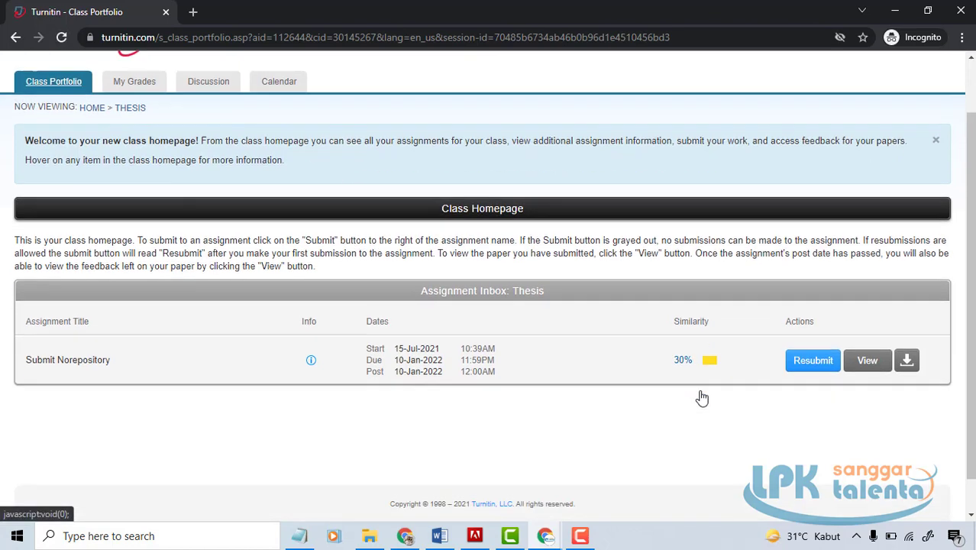
mouse_move(687, 330)
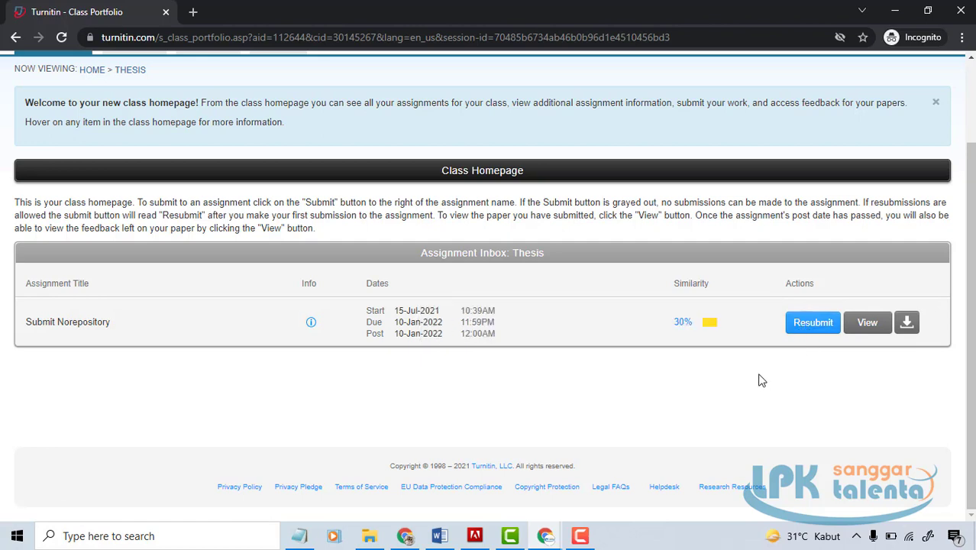
scroll(761, 380, up, 2)
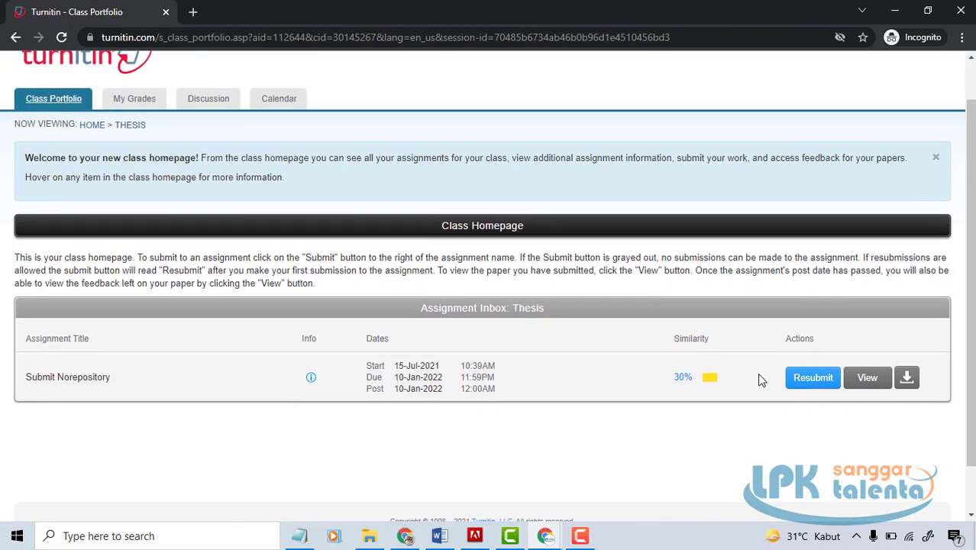
scroll(761, 379, down, 2)
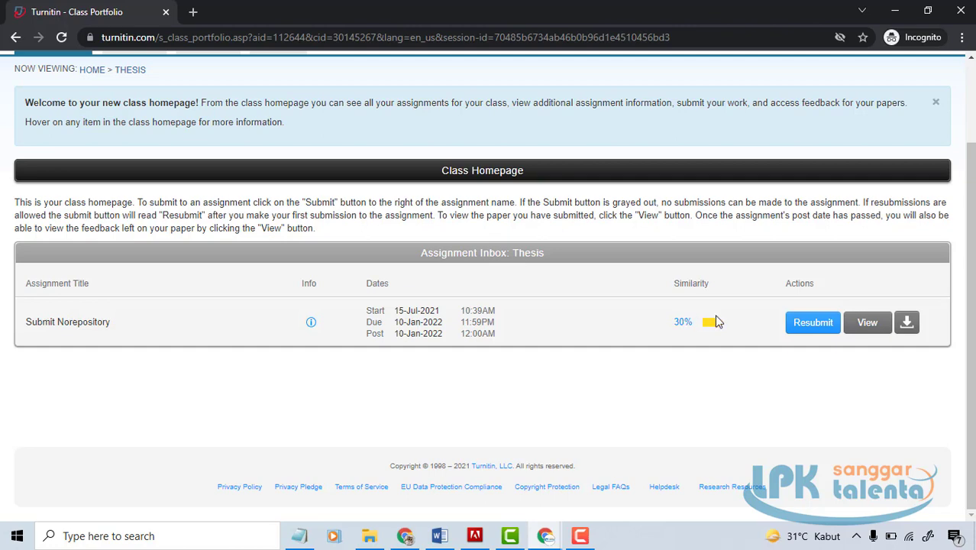
click(847, 325)
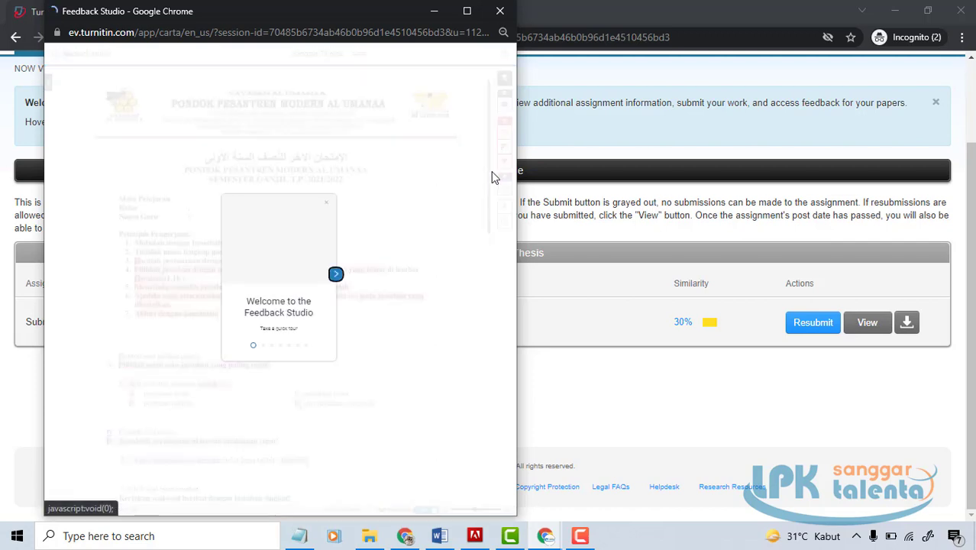
Dismiss the Feedback Studio welcome tour.
click(337, 290)
scroll(330, 313, down, 1)
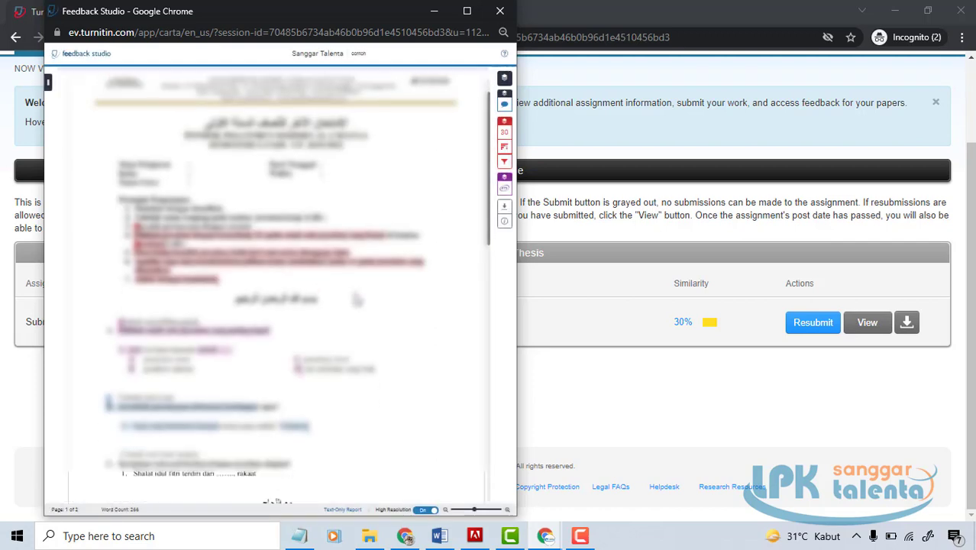
scroll(355, 299, down, 2)
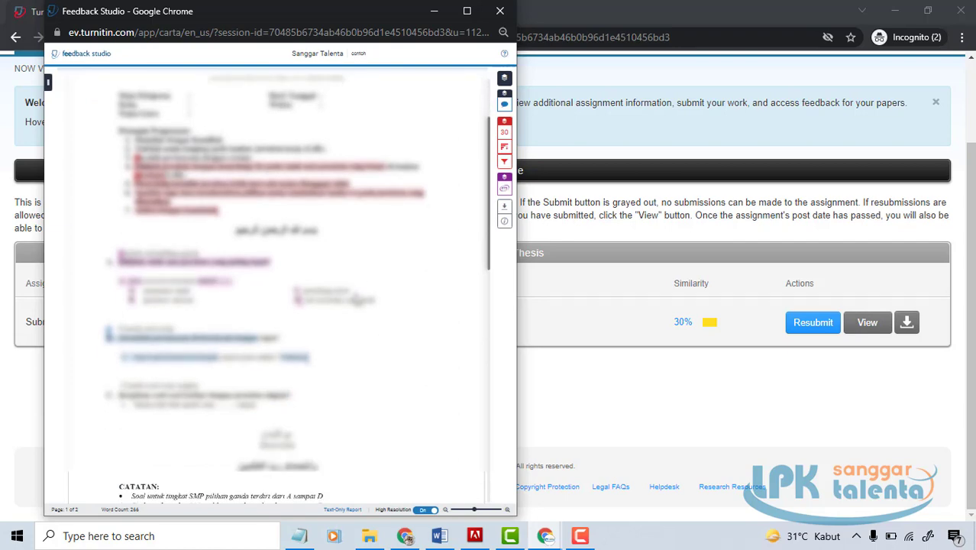
scroll(356, 299, down, 1)
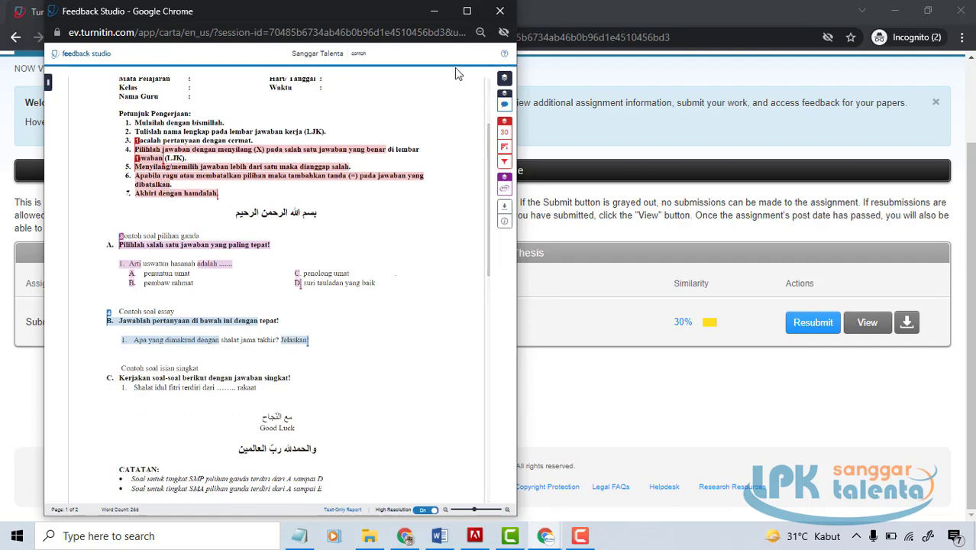
Maximize the Feedback Studio window and scroll through the highlighted paper.
click(467, 11)
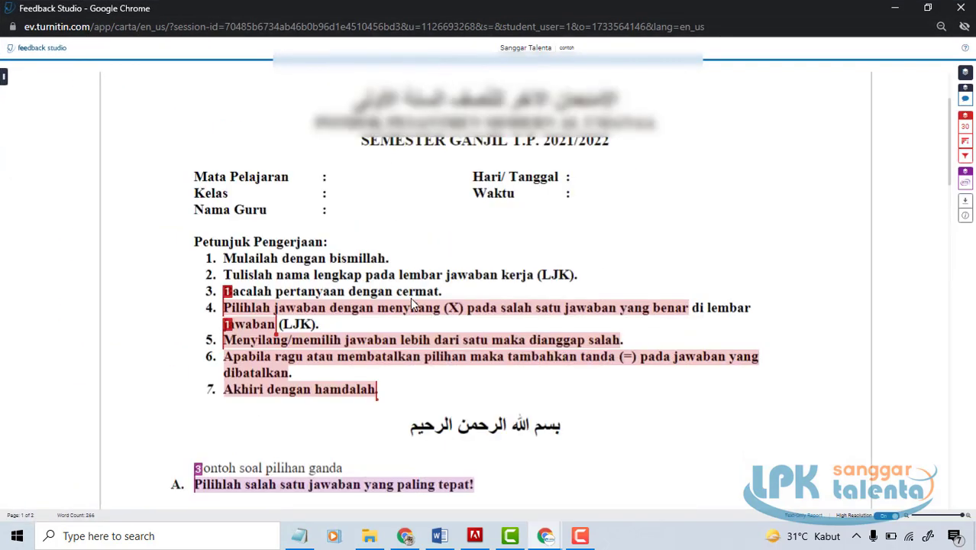
scroll(411, 322, down, 4)
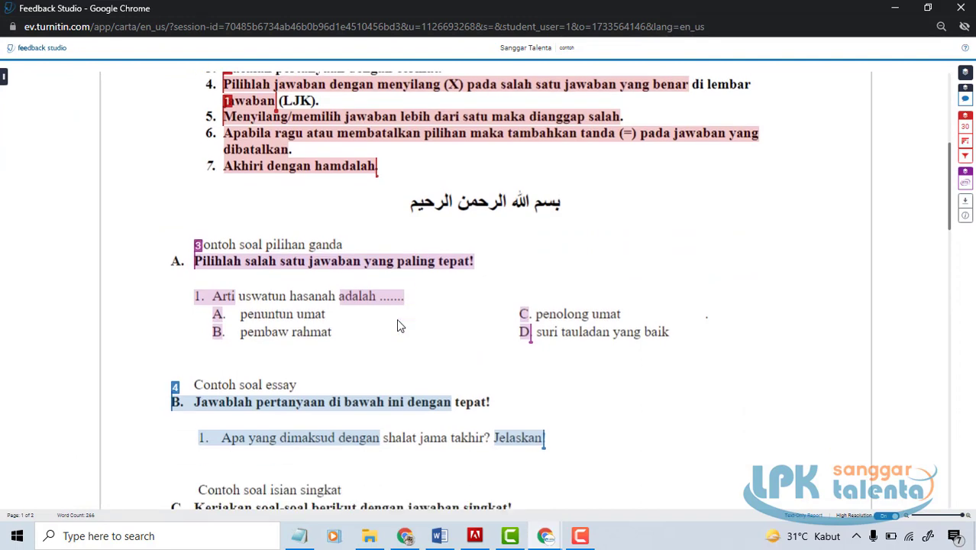
scroll(273, 379, down, 2)
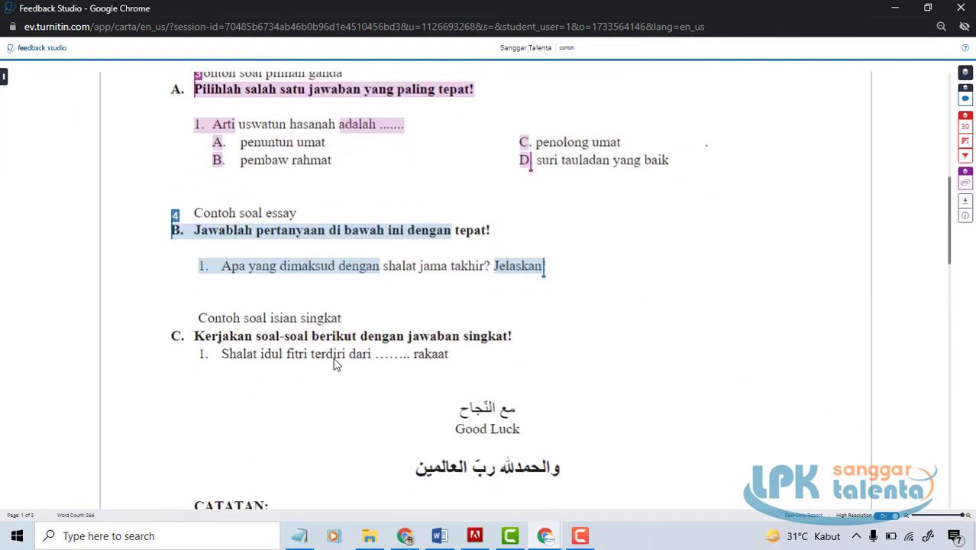
scroll(453, 300, up, 3)
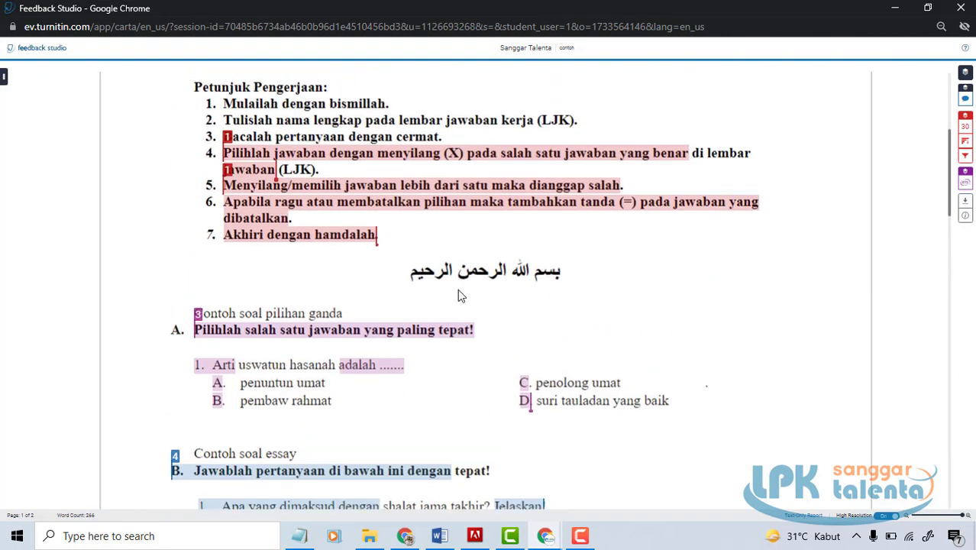
scroll(546, 260, down, 1)
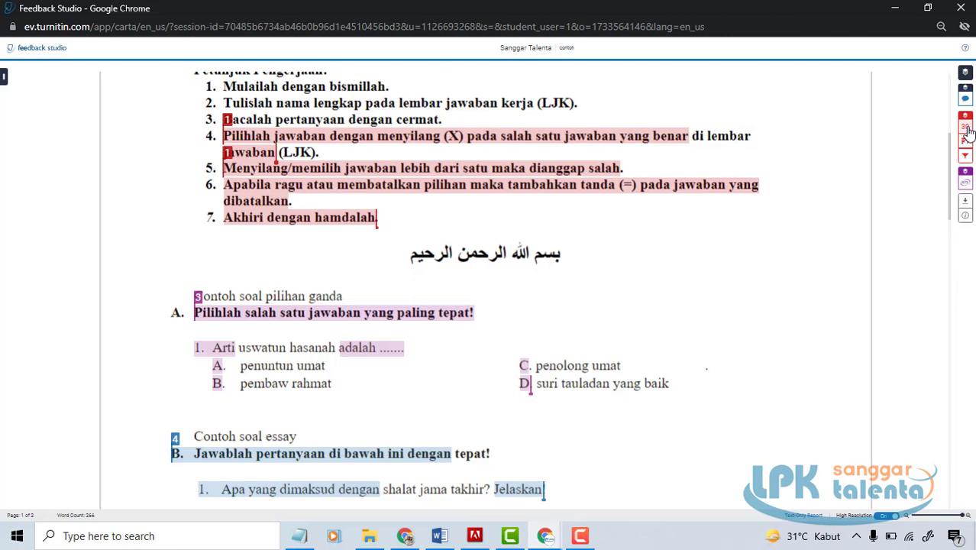
Go from the 30% Match Overview to All Sources and highlight tkatpaalfalaah.blogspot.com's 20% matches.
click(966, 129)
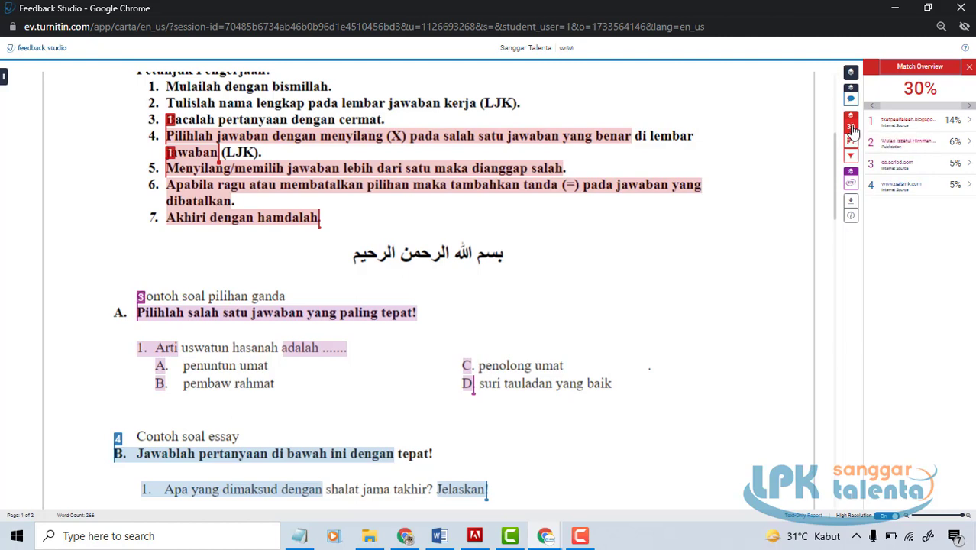
click(849, 144)
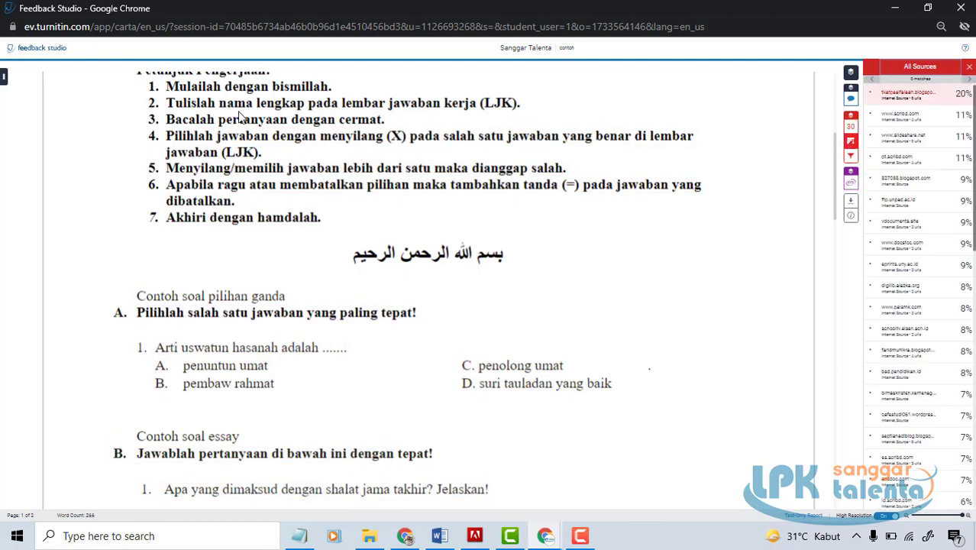
click(912, 120)
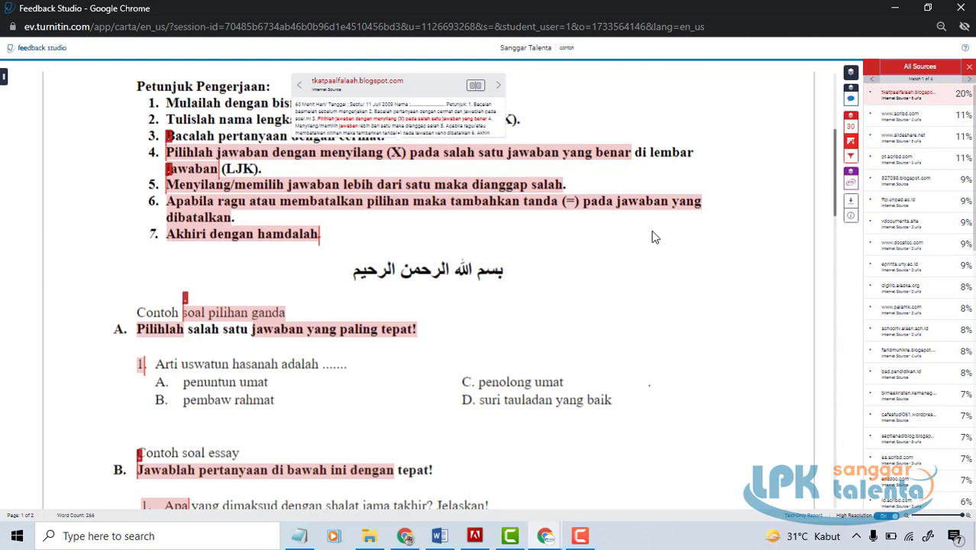
scroll(650, 246, down, 1)
scroll(651, 246, up, 1)
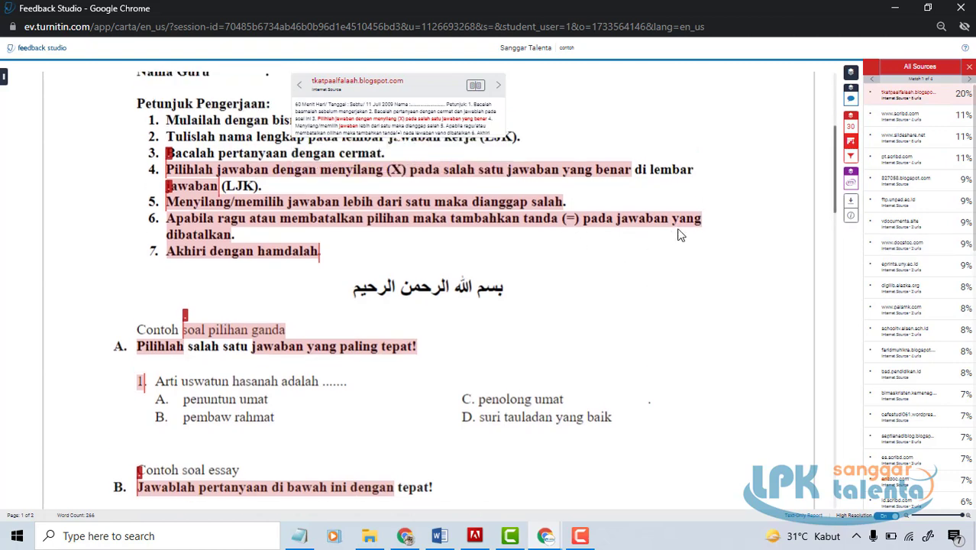